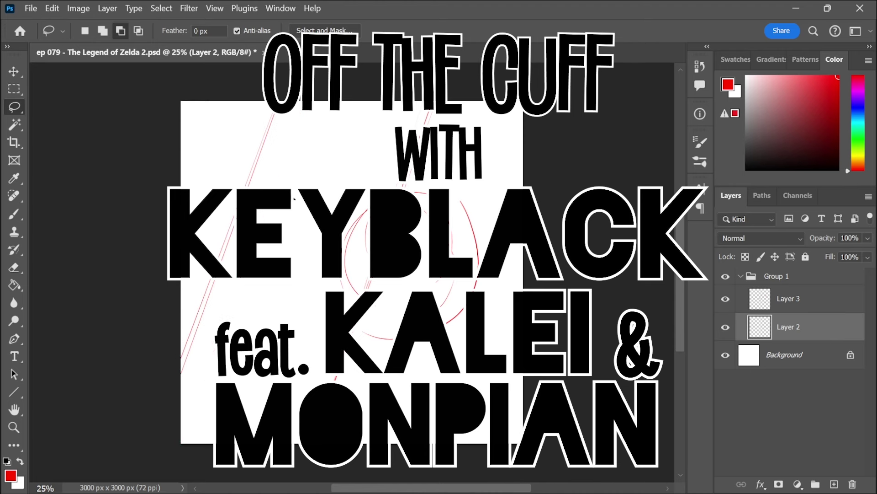
- Move the rough head circle on Layer 3 a little higher on the canvas
key("b")
left_click(803, 298)
key("ctrl+t")
left_click_drag(461, 262, 462, 227)
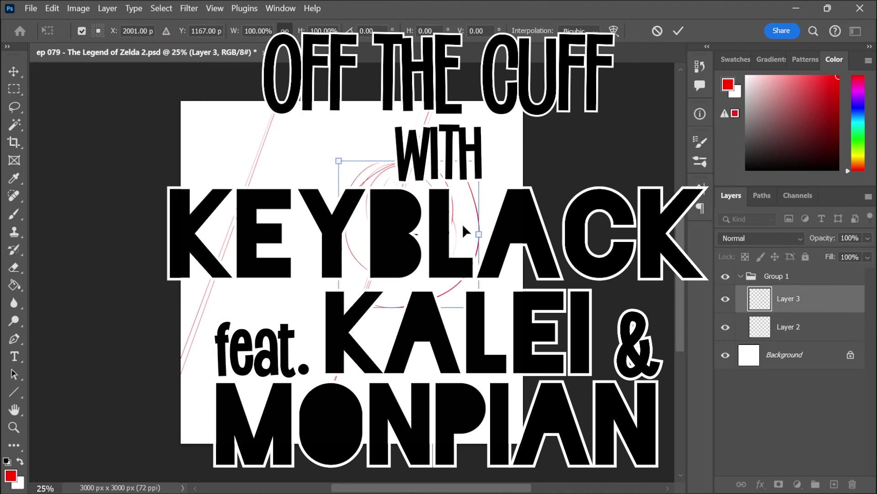
key("Return")
- Brush the sides and top of a taller head oval over the rough circle in red
mouse_move(345, 247)
left_mouse_down()
mouse_move(349, 297)
mouse_move(388, 351)
left_mouse_up()
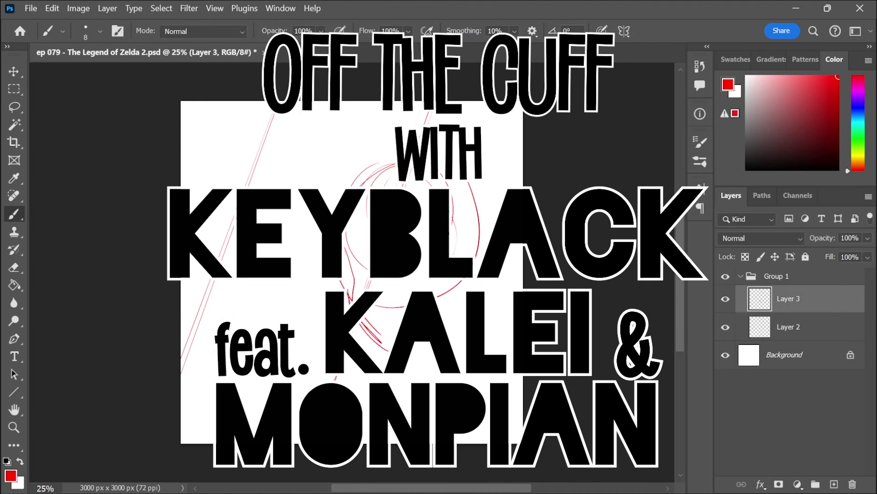
left_click_drag(461, 282, 441, 310)
left_click_drag(395, 164, 347, 251)
left_click_drag(367, 204, 352, 300)
left_click_drag(447, 183, 445, 316)
- Sketch the tapering jaw and chin below the head oval with the first neck strokes
mouse_move(353, 333)
left_mouse_down()
mouse_move(392, 340)
mouse_move(329, 320)
mouse_move(402, 351)
left_mouse_up()
key("e")
key("b")
left_click_drag(350, 303, 402, 340)
mouse_move(360, 314)
left_mouse_down()
mouse_move(381, 335)
mouse_move(374, 366)
left_mouse_up()
mouse_move(398, 355)
left_mouse_down()
mouse_move(475, 319)
mouse_move(429, 376)
left_mouse_up()
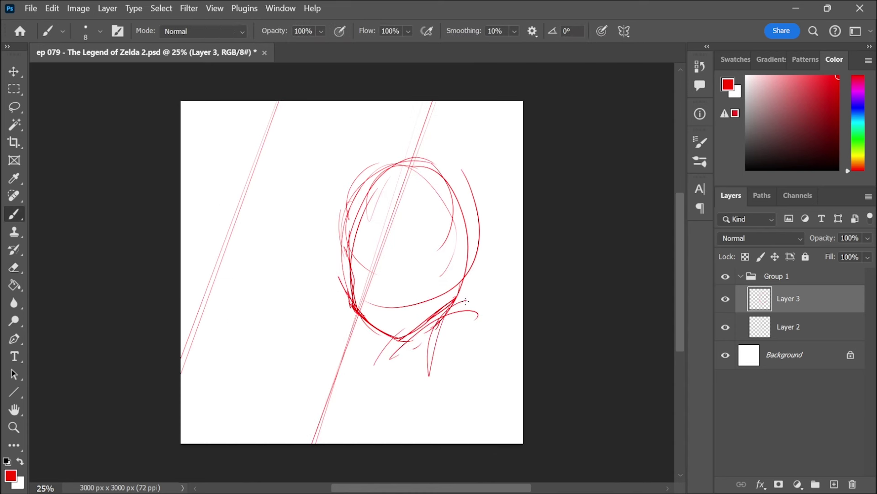
- Sketch the neck, collar and shoulder line, with a large rounded form at the shoulder on the canvas's lower left
mouse_move(441, 309)
left_mouse_down()
mouse_move(448, 402)
mouse_move(404, 374)
left_mouse_up()
left_click_drag(452, 336, 436, 348)
left_click_drag(434, 350, 368, 395)
left_click_drag(246, 365, 319, 338)
left_click_drag(225, 336, 389, 369)
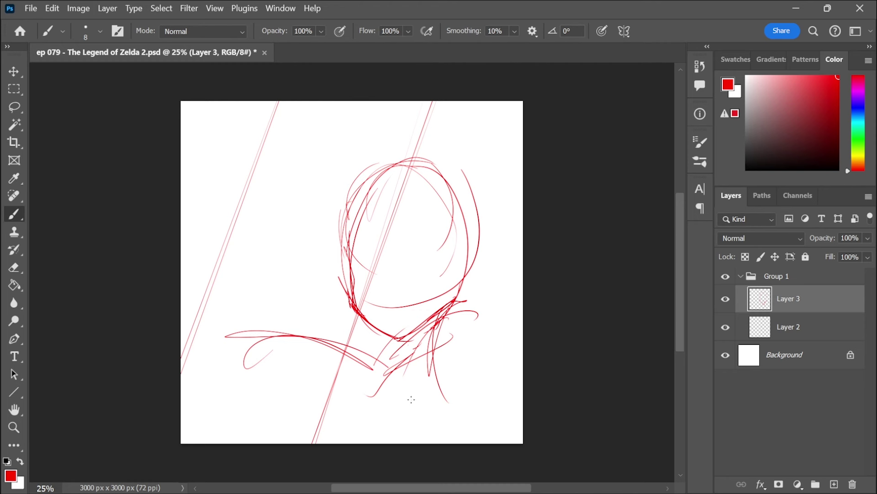
left_click_drag(274, 338, 401, 389)
mouse_move(233, 372)
left_mouse_down()
mouse_move(334, 385)
mouse_move(313, 393)
left_mouse_up()
left_click_drag(290, 341, 208, 402)
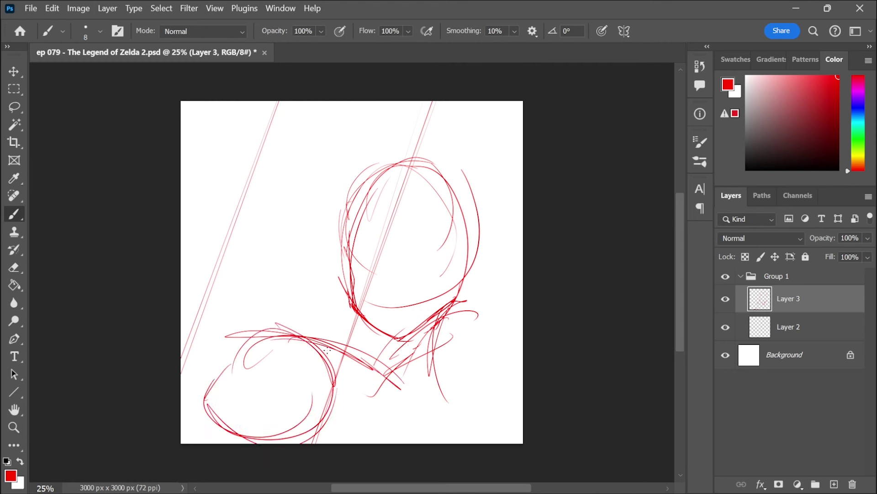
left_click_drag(403, 380, 443, 365)
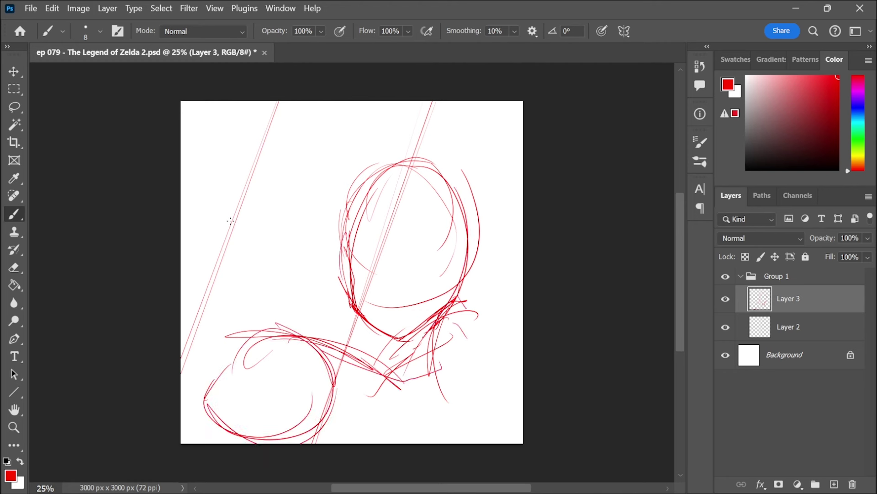
- Sketch a small hand shape on the upper-left diagonal guide and reinforce the head outline
mouse_move(252, 141)
left_mouse_down()
mouse_move(233, 215)
mouse_move(269, 164)
mouse_move(236, 181)
mouse_move(231, 222)
left_mouse_up()
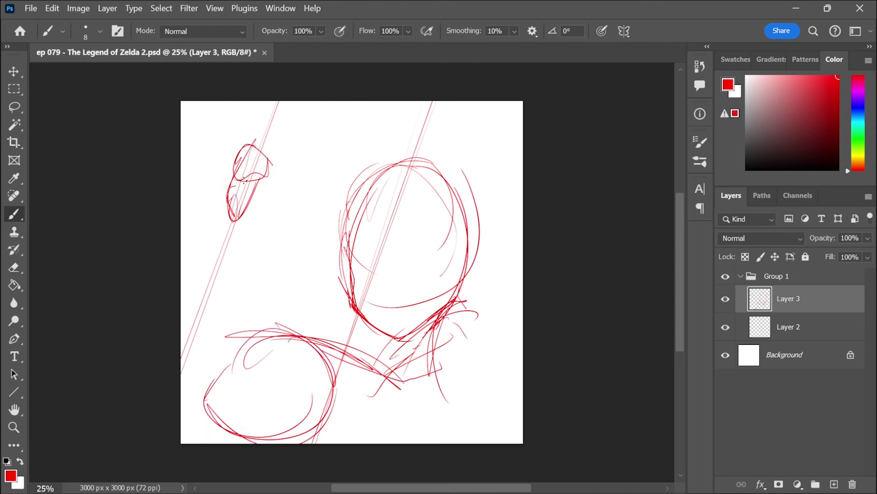
left_click_drag(260, 165, 254, 192)
left_click_drag(446, 182, 454, 309)
mouse_move(404, 168)
left_mouse_down()
mouse_move(351, 228)
mouse_move(352, 265)
left_mouse_up()
left_click_drag(482, 229, 451, 310)
left_click_drag(416, 161, 467, 241)
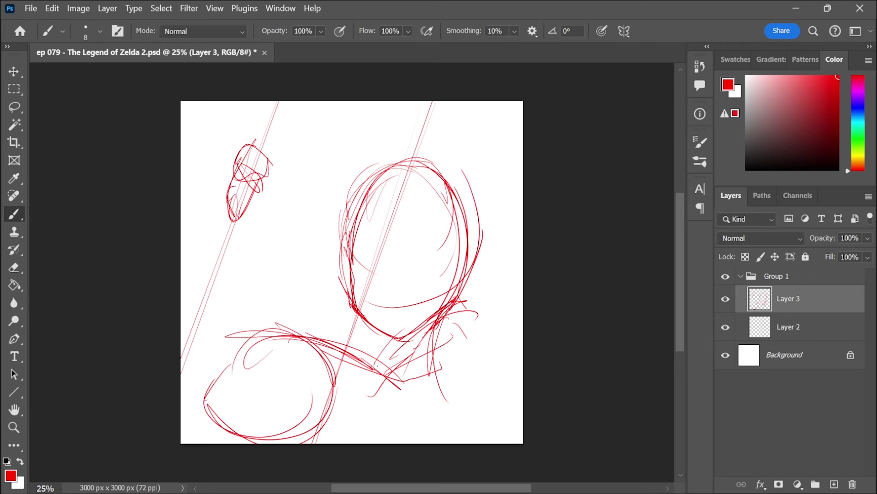
- Clear the whole figure sketch from Layer 3, shift Layer 2's diagonal guide lines leftward, and make Layer 3 active again
key("ctrl+a")
key("ctrl+x")
left_click(389, 229, "ctrl")
left_click_drag(426, 273, 364, 260)
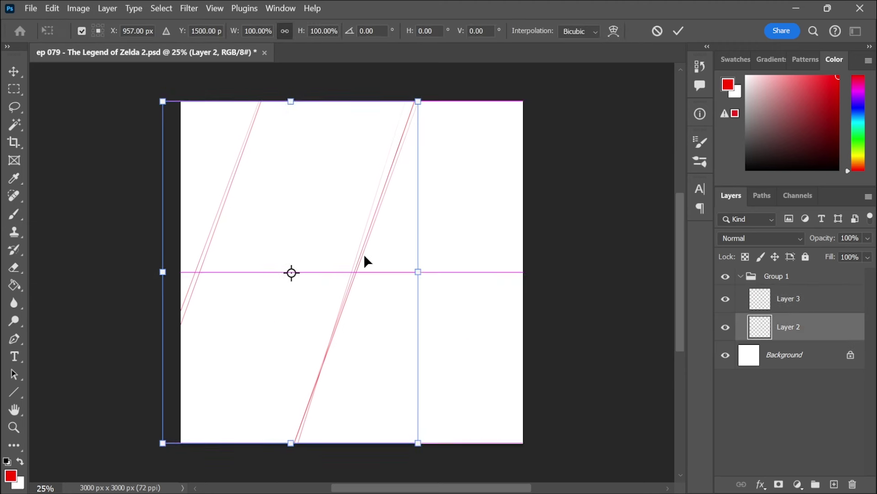
key("alt+bracketright")
mouse_move(354, 218)
left_mouse_down()
mouse_move(443, 206)
mouse_move(390, 316)
left_mouse_up()
left_click_drag(350, 204, 340, 222)
key("ctrl+z")
key("ctrl+z")
key("ctrl+z")
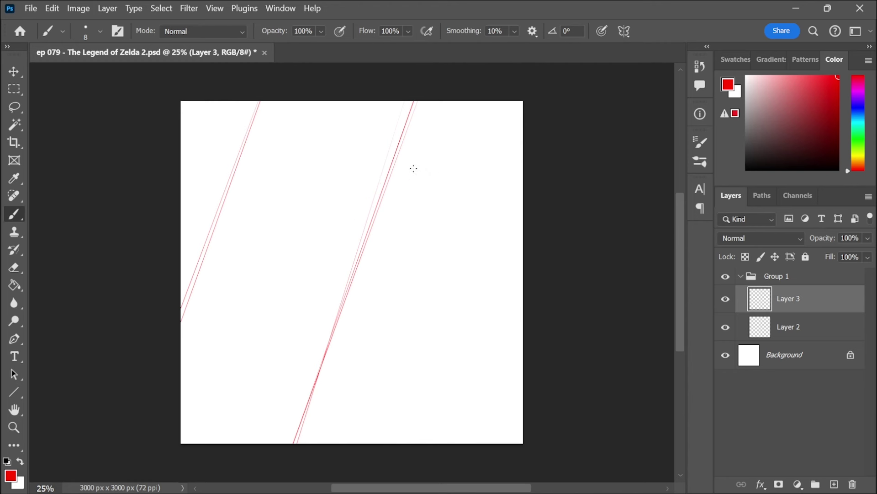
- Sketch a new head circle right of the canvas centre on Layer 3, with a tapering jaw beneath it
left_click_drag(348, 260, 448, 203)
left_click_drag(457, 194, 450, 292)
left_click_drag(347, 213, 450, 265)
left_click_drag(451, 233, 416, 302)
left_click_drag(343, 245, 379, 329)
left_click_drag(451, 265, 394, 325)
- Sketch the neck and a rounded near shoulder under the jaw, and start the far side of the torso
mouse_move(386, 337)
left_mouse_down()
mouse_move(433, 320)
mouse_move(392, 363)
left_mouse_up()
left_click_drag(404, 322, 452, 361)
left_click_drag(442, 291, 397, 386)
left_click_drag(330, 340, 341, 442)
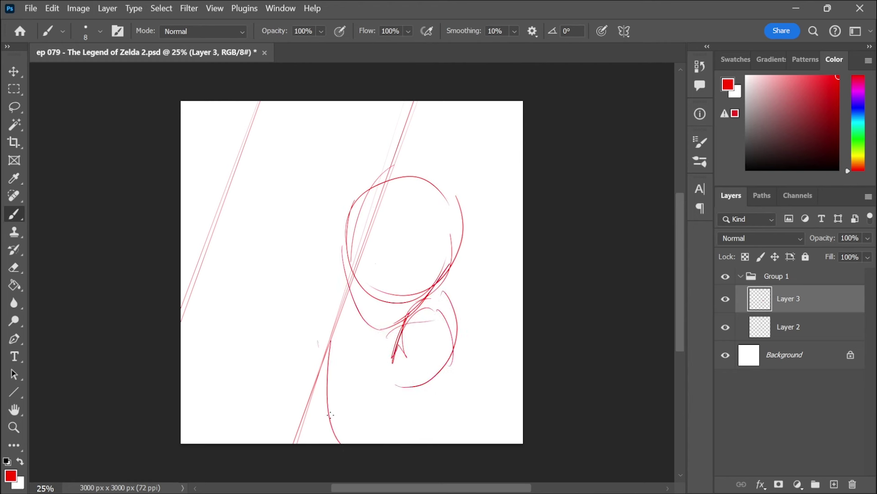
- Brush the contours of both sides of the torso down to the canvas's lower edge
left_click_drag(321, 366, 336, 434)
left_click_drag(327, 368, 373, 437)
left_click_drag(450, 292, 461, 381)
left_click_drag(459, 333, 451, 443)
left_click_drag(457, 351, 440, 443)
left_click_drag(436, 300, 464, 361)
left_click_drag(461, 386, 451, 444)
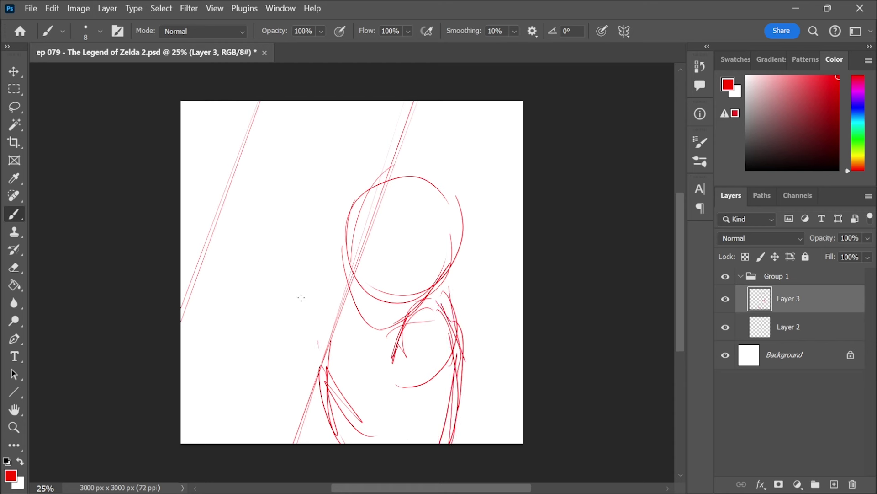
left_click_drag(303, 298, 348, 390)
left_click_drag(340, 379, 227, 364)
mouse_move(237, 315)
left_mouse_down()
mouse_move(235, 366)
mouse_move(260, 300)
mouse_move(275, 323)
left_mouse_up()
key("ctrl+z")
key("ctrl+z")
key("ctrl+z")
- Sketch the far shoulder line and sweep the chest line diagonally across the torso
mouse_move(279, 305)
left_mouse_down()
mouse_move(339, 412)
mouse_move(335, 344)
left_mouse_up()
left_click_drag(309, 335, 429, 398)
left_click_drag(393, 374, 319, 441)
- Sketch the outer contour of the near shoulder and upper arm on the figure's right-hand side
left_click_drag(443, 312, 465, 436)
mouse_move(414, 328)
left_mouse_down()
mouse_move(425, 349)
mouse_move(417, 353)
left_mouse_up()
key("ctrl+z")
left_click_drag(430, 306, 469, 362)
left_click_drag(470, 359, 470, 421)
left_click_drag(416, 305, 437, 310)
- Draw a curved vertical centre guide over the head from the crown to the chin
left_click_drag(389, 142, 355, 351)
key("ctrl+z")
left_click_drag(414, 119, 357, 351)
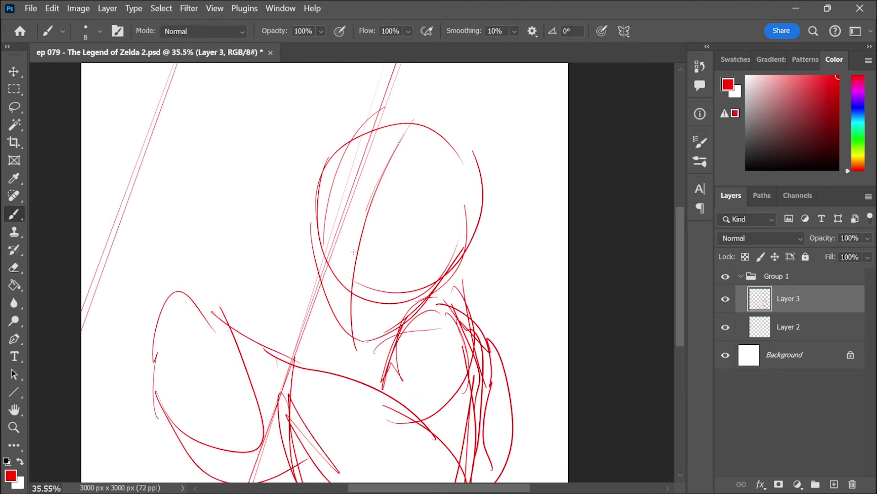
left_click_drag(405, 135, 354, 348)
left_click_drag(315, 255, 323, 306)
left_click_drag(316, 254, 311, 299)
left_click_drag(316, 269, 360, 341)
mouse_move(331, 314)
left_mouse_down()
mouse_move(362, 337)
mouse_move(407, 319)
left_mouse_up()
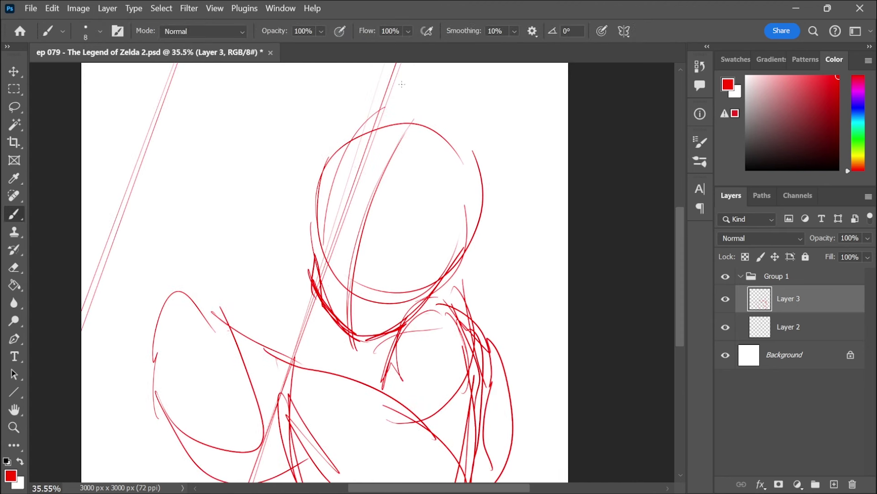
key("ctrl+z")
key("ctrl+z")
key("ctrl+z")
key("ctrl+z")
- Draw the far cheek and angled jawline down to the chin
left_click_drag(320, 232, 304, 267)
left_click_drag(308, 269, 356, 342)
left_click_drag(321, 299, 359, 339)
left_click_drag(354, 338, 423, 304)
key("ctrl+z")
mouse_move(320, 245)
left_mouse_down()
mouse_move(308, 277)
mouse_move(378, 347)
left_mouse_up()
- Add curved horizontal guides across the lower face and rough in the nose, undoing the last strokes
mouse_move(315, 262)
left_mouse_down()
mouse_move(435, 289)
mouse_move(478, 270)
left_mouse_up()
left_click_drag(307, 261, 474, 262)
mouse_move(351, 255)
left_mouse_down()
mouse_move(342, 280)
mouse_move(349, 272)
left_mouse_up()
left_click_drag(348, 267, 316, 293)
mouse_move(321, 293)
left_mouse_down()
mouse_move(358, 302)
mouse_move(371, 288)
mouse_move(327, 292)
mouse_move(367, 287)
left_mouse_up()
key("ctrl+z")
key("ctrl+z")
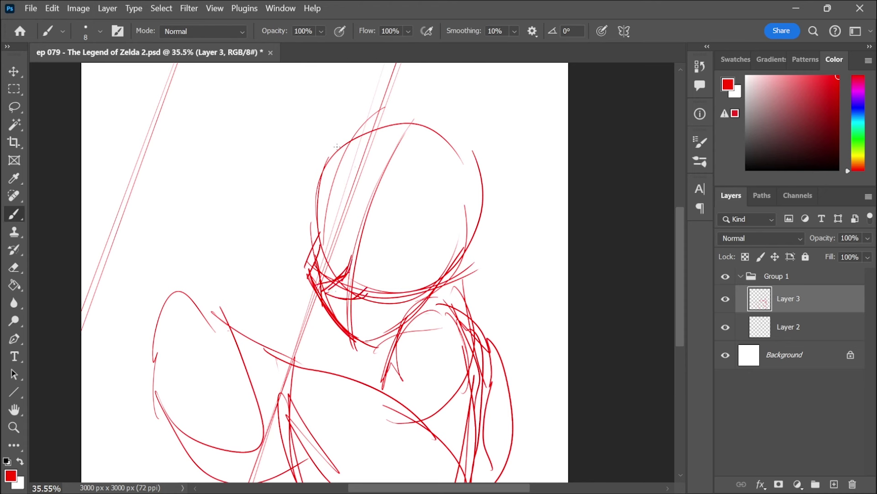
- Rough in the slanted brows and the eye outlines on the face, undoing the unwanted strokes
left_click_drag(346, 235, 348, 272)
mouse_move(314, 204)
left_mouse_down()
mouse_move(346, 243)
mouse_move(380, 258)
mouse_move(442, 241)
left_mouse_up()
mouse_move(385, 251)
left_mouse_down()
mouse_move(442, 242)
mouse_move(401, 252)
mouse_move(384, 269)
mouse_move(427, 257)
mouse_move(402, 279)
left_mouse_up()
left_click_drag(403, 251, 417, 250)
mouse_move(322, 217)
left_mouse_down()
mouse_move(345, 263)
mouse_move(379, 237)
mouse_move(349, 262)
left_mouse_up()
key("ctrl+space")
mouse_move(335, 232)
left_mouse_down()
mouse_move(348, 266)
mouse_move(339, 263)
mouse_move(349, 254)
left_mouse_up()
key("ctrl+z")
key("ctrl+z")
key("ctrl+z")
mouse_move(408, 275)
left_mouse_down()
mouse_move(444, 265)
mouse_move(440, 286)
left_mouse_up()
key("ctrl+z")
- Add lines to the near eye, the far cheek contour and the underside of the nose
key("ctrl+space")
mouse_move(457, 270)
left_mouse_down()
mouse_move(419, 270)
mouse_move(428, 265)
left_mouse_up()
left_click_drag(374, 256, 364, 278)
mouse_move(367, 256)
left_mouse_down()
mouse_move(359, 281)
mouse_move(377, 306)
left_mouse_up()
mouse_move(377, 305)
left_mouse_down()
mouse_move(405, 316)
mouse_move(395, 283)
mouse_move(381, 306)
mouse_move(408, 311)
left_mouse_up()
- Thicken both angry brows toward the nose bridge and try a mouth stroke, undoing that last stroke
key("e")
key("b")
mouse_move(396, 264)
left_mouse_down()
mouse_move(378, 273)
mouse_move(457, 252)
mouse_move(420, 273)
left_mouse_up()
key("e")
key("b")
left_click_drag(420, 270, 456, 263)
left_click_drag(367, 219, 397, 265)
mouse_move(396, 297)
left_mouse_down()
mouse_move(398, 312)
mouse_move(427, 321)
left_mouse_up()
key("ctrl+z")
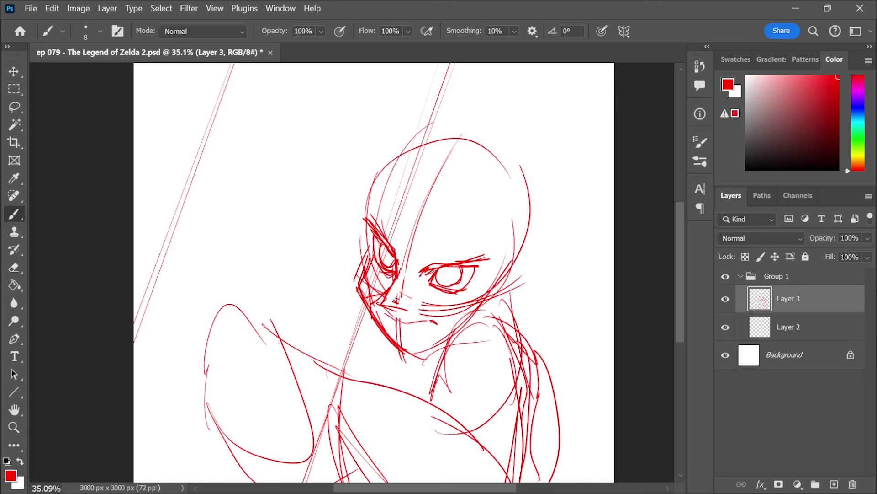
- Erase the excess iris lines in both eyes and add a light curved line below the jaw
key("e")
mouse_move(458, 263)
left_mouse_down()
mouse_move(477, 255)
mouse_move(448, 282)
mouse_move(455, 268)
left_mouse_up()
key("b")
key("ctrl+z")
key("e")
left_click_drag(384, 251, 395, 270)
key("b")
left_click_drag(431, 360, 515, 335)
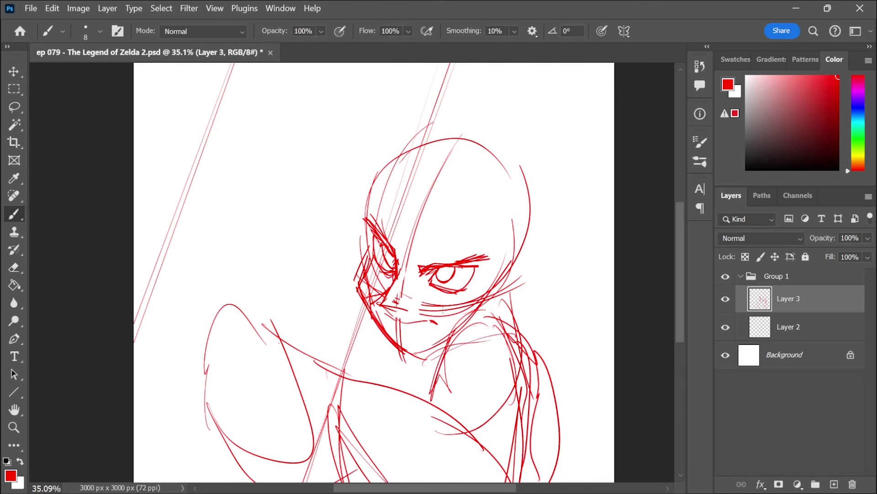
- Redraw the cheek and chin contour, erasing stray lines outside the jaw and undoing unwanted changes
key("w")
key("e")
key("b")
mouse_move(357, 271)
left_mouse_down()
mouse_move(376, 330)
mouse_move(423, 350)
left_mouse_up()
key("e")
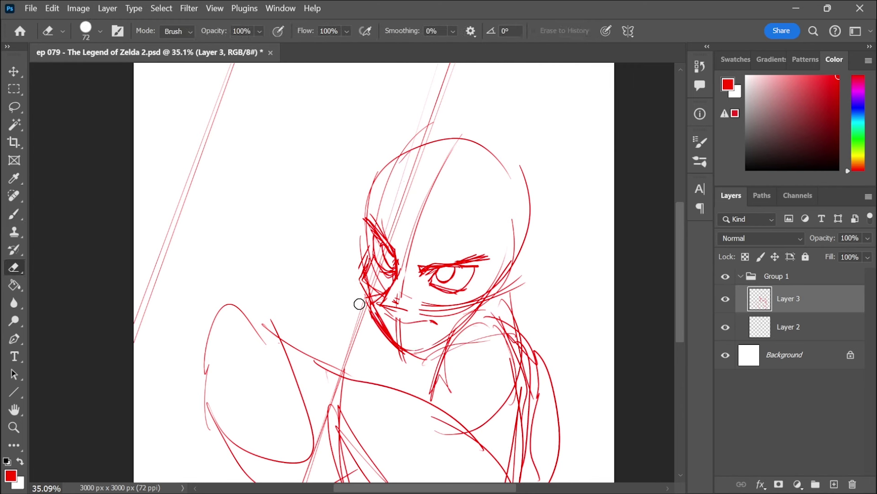
mouse_move(360, 304)
left_mouse_down()
mouse_move(403, 368)
mouse_move(457, 323)
left_mouse_up()
key("b")
key("ctrl+z")
key("ctrl+z")
mouse_move(392, 339)
left_mouse_down()
mouse_move(434, 348)
mouse_move(450, 339)
left_mouse_up()
- Sketch the near pointed ear at the side of the head and reinforce the far brow
mouse_move(494, 290)
left_mouse_down()
mouse_move(527, 284)
mouse_move(549, 267)
left_mouse_up()
left_click_drag(536, 278, 521, 305)
left_click_drag(371, 229, 398, 274)
key("e")
key("b")
- Sketch the far pointed ear beside the brow and strengthen the long outline of the near ear
left_click_drag(342, 188, 361, 236)
left_click_drag(354, 210, 362, 237)
left_click_drag(348, 195, 366, 212)
key("z")
left_click_drag(435, 241, 428, 234)
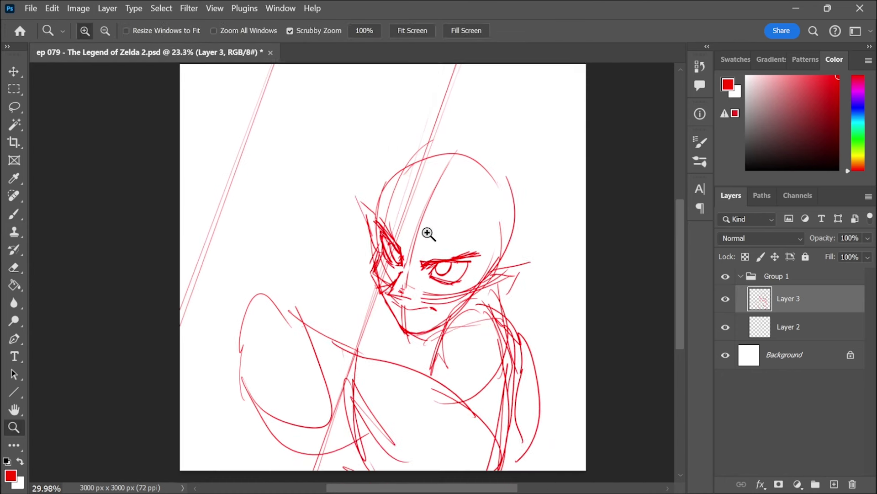
key("b")
left_click_drag(498, 266, 538, 263)
left_click_drag(476, 296, 523, 270)
- Sketch spiky hair tufts above the crown and along the far side of the head
mouse_move(382, 166)
left_mouse_down()
mouse_move(421, 147)
mouse_move(406, 151)
left_mouse_up()
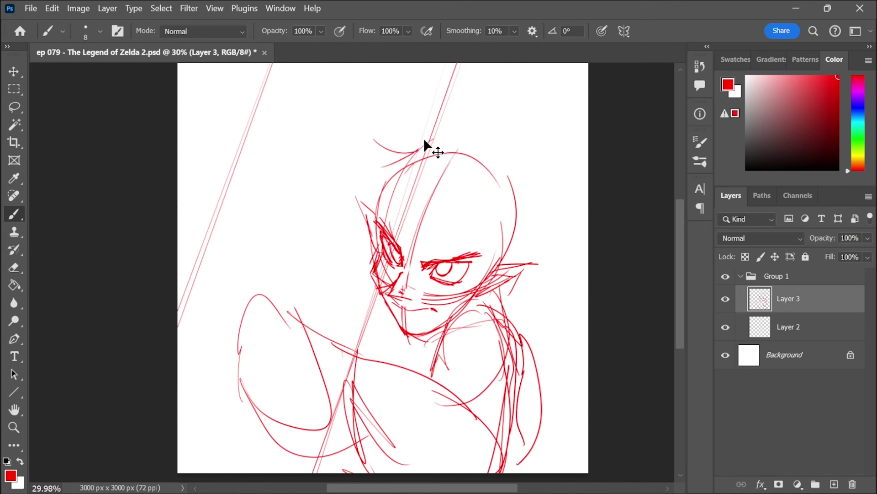
left_click_drag(428, 92, 399, 138)
mouse_move(421, 102)
left_mouse_down()
mouse_move(431, 149)
mouse_move(352, 144)
mouse_move(388, 167)
left_mouse_up()
key("ctrl+z")
left_click_drag(341, 123, 320, 142)
mouse_move(313, 139)
left_mouse_down()
mouse_move(387, 166)
mouse_move(336, 177)
left_mouse_up()
left_click_drag(358, 154, 324, 217)
mouse_move(321, 214)
left_mouse_down()
mouse_move(348, 204)
mouse_move(349, 242)
left_mouse_up()
left_click_drag(353, 199, 372, 249)
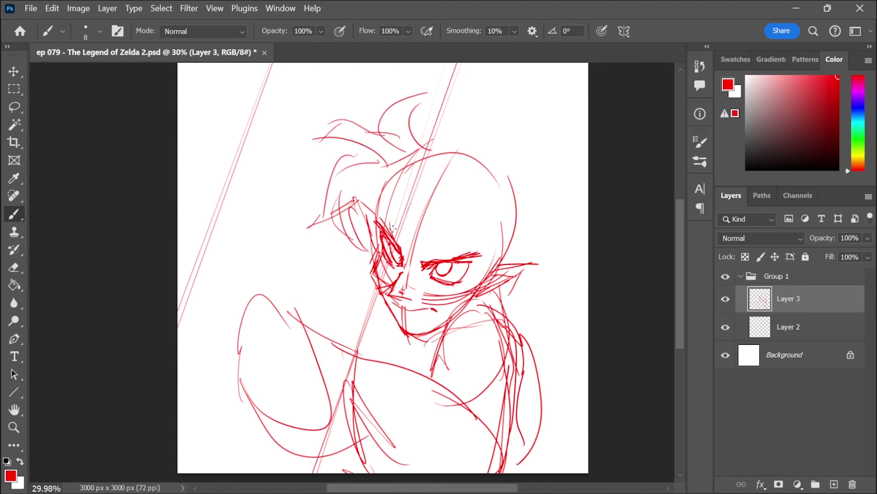
- Sketch long fringe locks falling across the forehead and eyes, plus short hair strands near the near ear
mouse_move(399, 214)
left_mouse_down()
mouse_move(369, 248)
mouse_move(366, 267)
left_mouse_up()
left_click_drag(401, 205, 443, 295)
left_click_drag(419, 194, 447, 295)
mouse_move(413, 208)
left_mouse_down()
mouse_move(409, 246)
mouse_move(497, 285)
left_mouse_up()
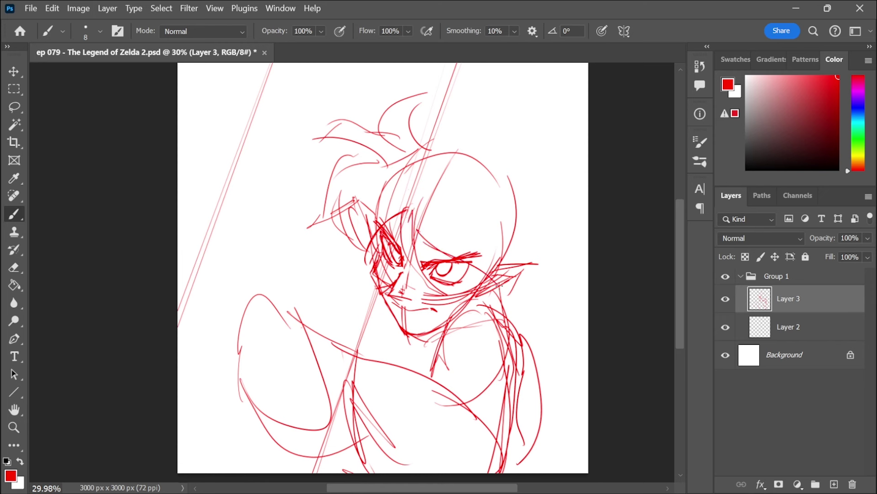
left_click_drag(455, 237, 487, 274)
mouse_move(462, 241)
left_mouse_down()
mouse_move(488, 265)
mouse_move(533, 254)
left_mouse_up()
left_click_drag(535, 254, 513, 223)
- Add a long pointed shape at the near ear and a curved hair lock beside the far cheek
left_click_drag(490, 262, 553, 321)
mouse_move(492, 275)
left_mouse_down()
mouse_move(509, 300)
mouse_move(500, 296)
mouse_move(554, 319)
left_mouse_up()
left_click_drag(506, 299, 527, 309)
left_click_drag(367, 254, 350, 293)
mouse_move(369, 269)
left_mouse_down()
mouse_move(356, 304)
mouse_move(431, 314)
left_mouse_up()
key("e")
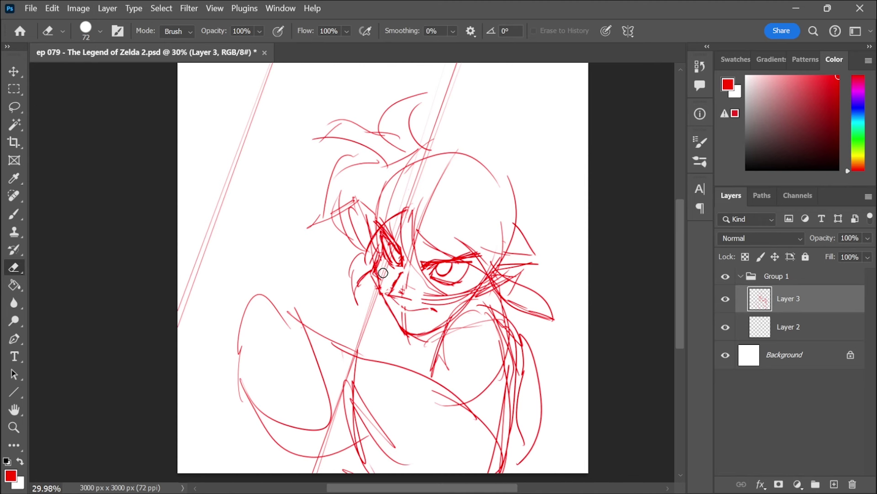
key("b")
- Sketch the cap's band as curved lines over the crown down to the near ear
mouse_move(421, 155)
left_mouse_down()
mouse_move(451, 152)
mouse_move(459, 174)
left_mouse_up()
mouse_move(419, 156)
left_mouse_down()
mouse_move(472, 186)
mouse_move(521, 257)
left_mouse_up()
mouse_move(406, 154)
left_mouse_down()
mouse_move(422, 155)
mouse_move(520, 245)
left_mouse_up()
mouse_move(419, 148)
left_mouse_down()
mouse_move(481, 156)
mouse_move(535, 255)
left_mouse_up()
left_click_drag(517, 301, 509, 259)
- Sketch an angular sleeve outline around the rounded form of the far shoulder
mouse_move(341, 307)
left_mouse_down()
mouse_move(315, 279)
mouse_move(308, 291)
left_mouse_up()
left_click_drag(323, 305, 265, 341)
key("ctrl+z")
mouse_move(300, 280)
left_mouse_down()
mouse_move(279, 321)
mouse_move(228, 325)
left_mouse_up()
left_click_drag(226, 287, 201, 338)
left_click_drag(201, 344, 255, 388)
left_click_drag(237, 381, 351, 402)
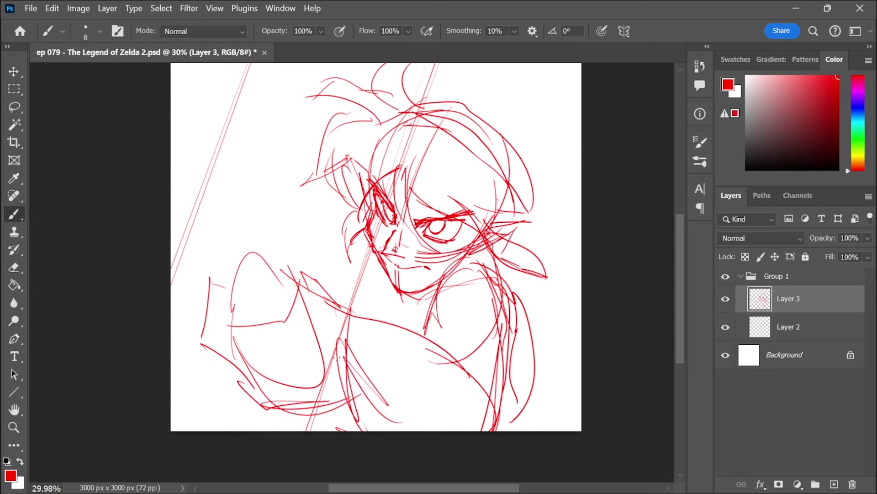
- Redraw the sleeve's lower edge and add the seam where the sleeve meets the chest
key("ctrl+z")
left_click_drag(214, 352, 274, 403)
left_click_drag(247, 392, 328, 419)
left_click_drag(266, 411, 374, 377)
left_click_drag(361, 324, 362, 350)
left_click_drag(353, 302, 361, 384)
left_click_drag(320, 263, 355, 312)
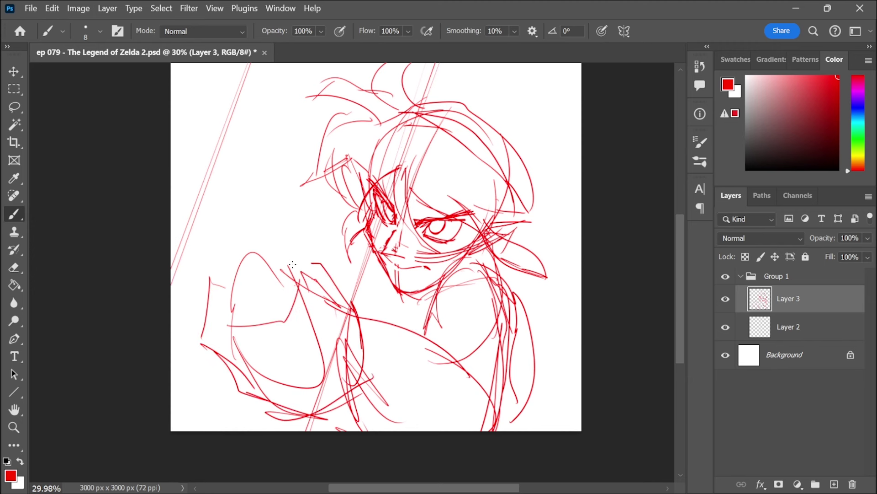
mouse_move(280, 256)
left_mouse_down()
mouse_move(313, 264)
mouse_move(171, 77)
left_mouse_up()
left_click_drag(335, 261, 338, 267)
left_click_drag(173, 280, 237, 331)
left_click_drag(226, 184, 300, 298)
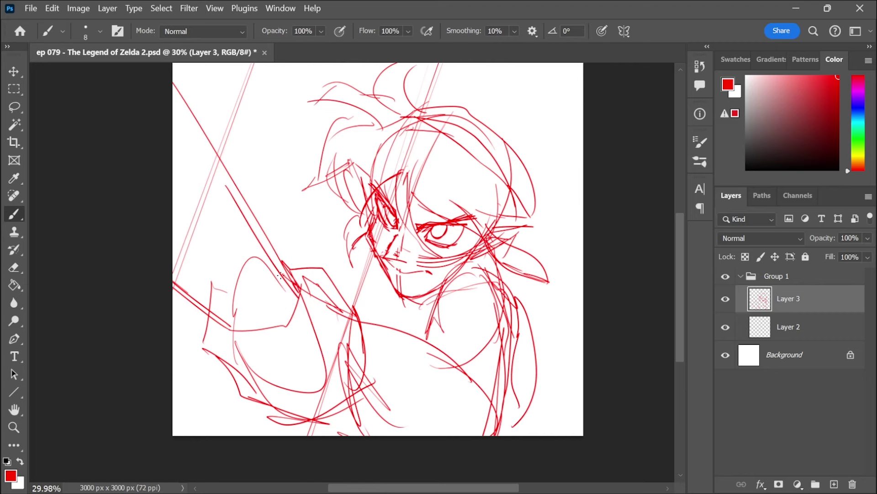
left_click_drag(314, 229, 311, 247)
left_click_drag(267, 242, 302, 300)
key("ctrl+z")
key("ctrl+z")
key("ctrl+z")
key("ctrl+z")
key("ctrl+z")
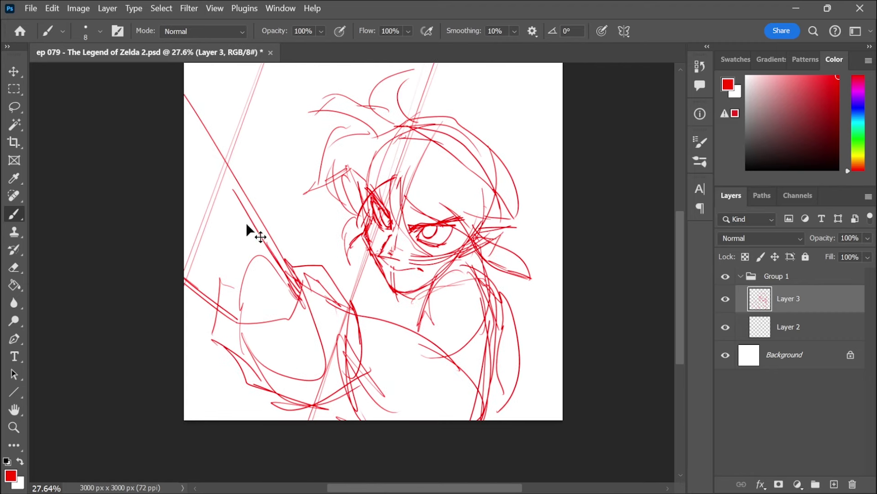
- Sketch long curved cloth folds sweeping from the far shoulder across the chest to the canvas bottom
mouse_move(361, 331)
left_mouse_down()
mouse_move(458, 351)
mouse_move(501, 414)
left_mouse_up()
mouse_move(501, 414)
left_mouse_down()
mouse_move(405, 342)
mouse_move(401, 419)
left_mouse_up()
left_click_drag(373, 341, 395, 407)
left_click_drag(358, 318, 433, 420)
left_click_drag(409, 348, 421, 420)
left_click_drag(360, 322, 434, 420)
mouse_move(403, 341)
left_mouse_down()
mouse_move(477, 369)
mouse_move(494, 420)
left_mouse_up()
left_click_drag(403, 352, 482, 420)
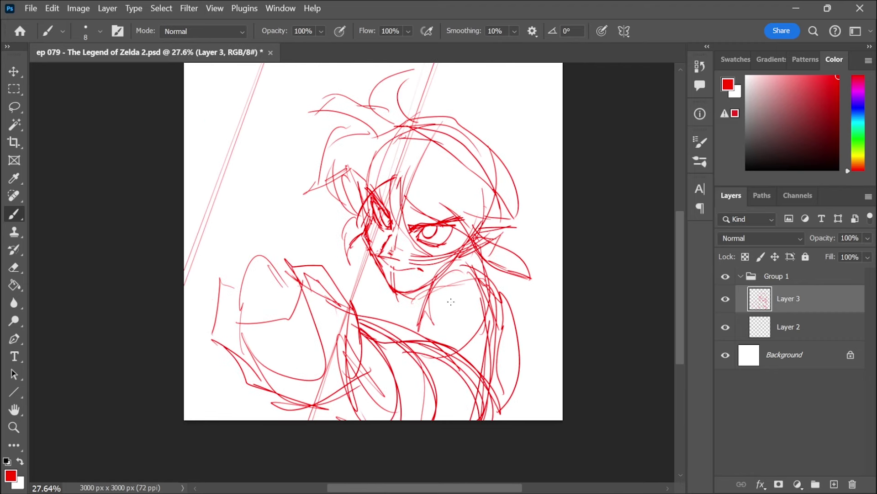
- Sketch the neckline beside the jaw and reinforce the layered outer contour of the near shoulder
left_click_drag(498, 263, 414, 302)
mouse_move(468, 257)
left_mouse_down()
mouse_move(516, 297)
mouse_move(516, 328)
left_mouse_up()
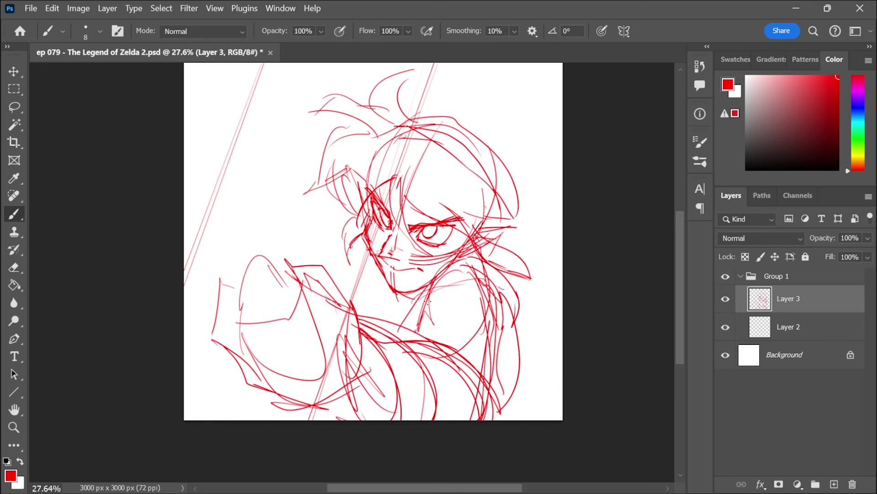
mouse_move(466, 273)
left_mouse_down()
mouse_move(416, 331)
mouse_move(518, 336)
left_mouse_up()
mouse_move(519, 327)
left_mouse_down()
mouse_move(500, 381)
mouse_move(504, 412)
left_mouse_up()
key("e")
key("b")
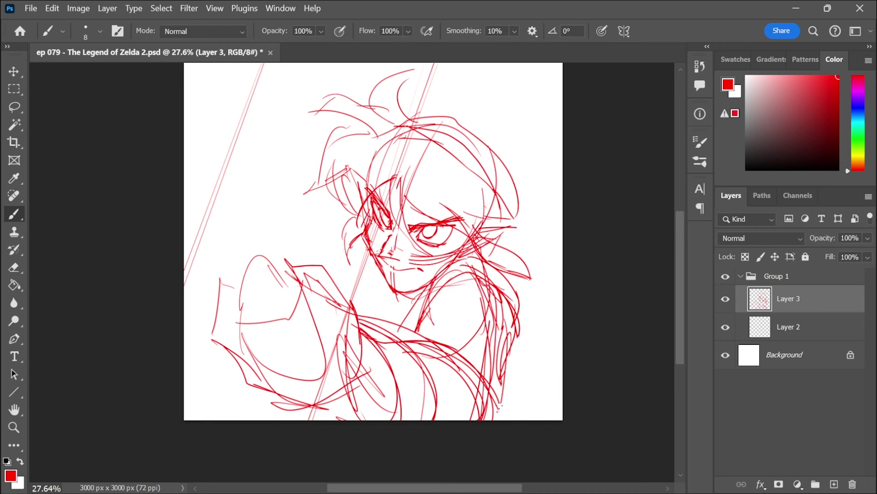
- Sketch the wrapped grip on the outer diagonal guide and the arm lines from the sleeve to the canvas edge, with crossing curves
mouse_move(244, 82)
left_mouse_down()
mouse_move(235, 117)
mouse_move(257, 120)
mouse_move(247, 140)
mouse_move(268, 97)
mouse_move(256, 108)
left_mouse_up()
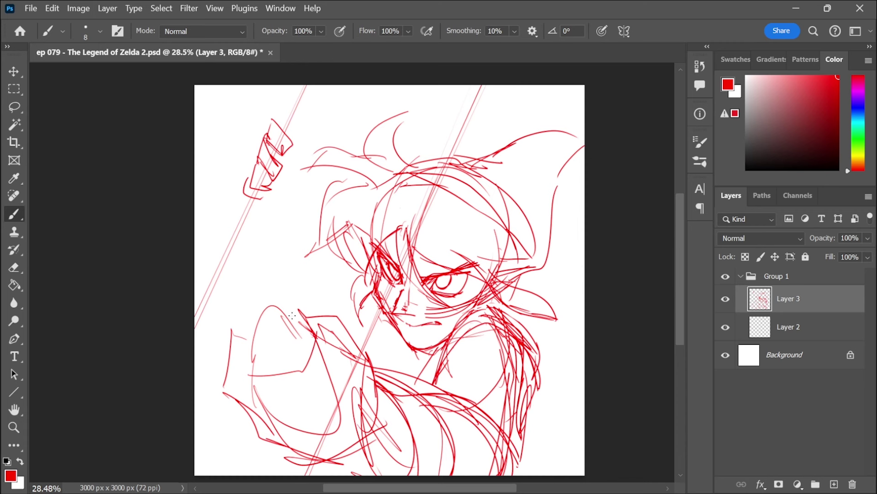
left_click_drag(315, 336, 195, 217)
left_click_drag(290, 323, 194, 222)
left_click_drag(261, 383, 194, 336)
left_click_drag(252, 370, 195, 340)
left_click_drag(315, 336, 194, 333)
left_click_drag(176, 303, 259, 292)
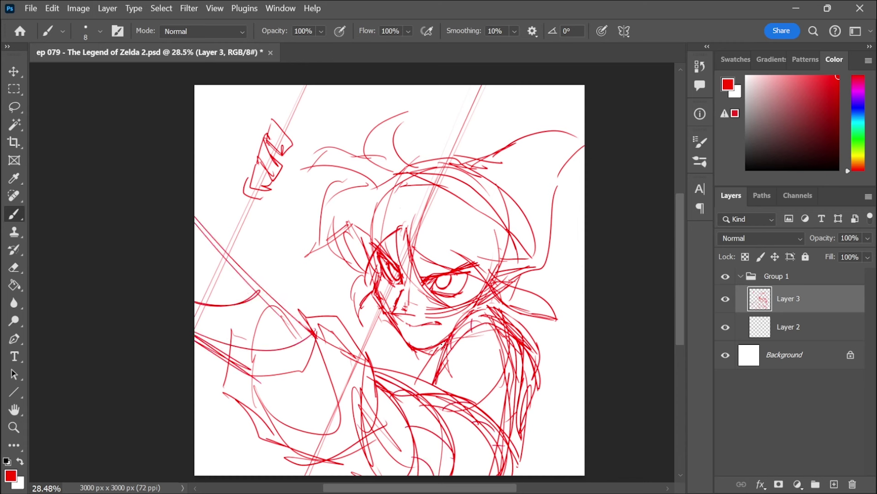
- Sketch the pointed collar below the jaw and add strokes to the near ear and near shoulder
left_click_drag(444, 344, 431, 378)
left_click_drag(379, 319, 385, 373)
key("ctrl+z")
mouse_move(390, 321)
left_mouse_down()
mouse_move(394, 368)
mouse_move(407, 342)
left_mouse_up()
left_click_drag(388, 368, 435, 352)
left_click_drag(544, 319, 516, 322)
left_click_drag(550, 275, 535, 259)
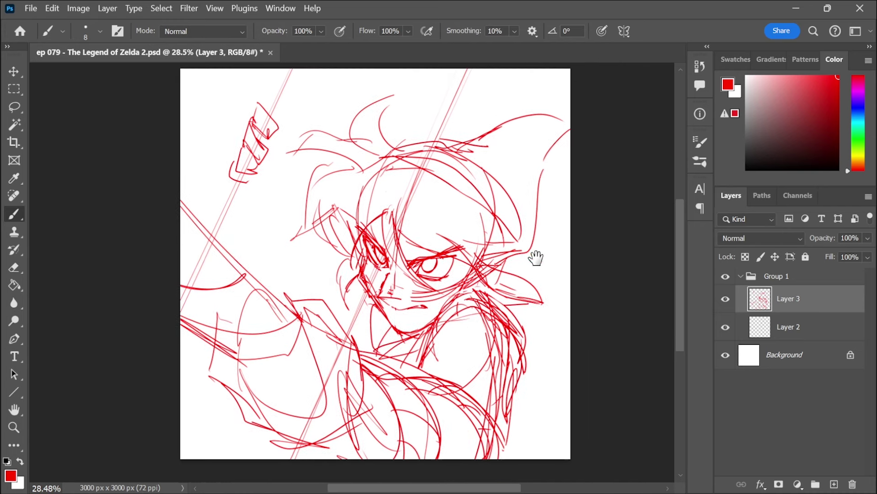
mouse_move(440, 330)
left_mouse_down()
mouse_move(499, 310)
mouse_move(539, 338)
left_mouse_up()
mouse_move(488, 318)
left_mouse_down()
mouse_move(539, 339)
mouse_move(522, 339)
left_mouse_up()
mouse_move(513, 335)
left_mouse_down()
mouse_move(525, 390)
mouse_move(527, 344)
left_mouse_up()
- Select Layer 2 together with Layer 3 and slightly enlarge the whole sketch with Free Transform
left_click(786, 327, "shift")
key("ctrl+t")
left_click_drag(567, 95, 590, 80)
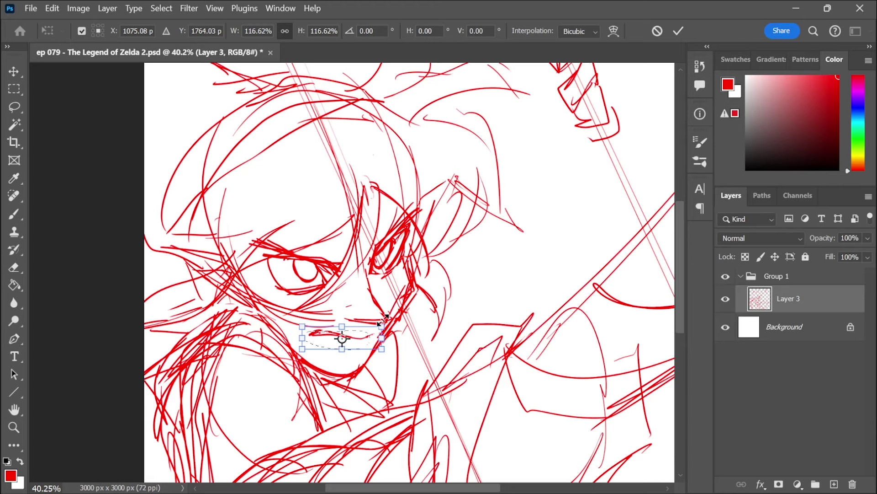
- Move the enlarged mouth slightly toward the nose, apply the transformation and clear the selection
left_click_drag(341, 337, 351, 331)
key("Return")
key("ctrl+d")
- Clean up the far eye area and redraw its lid, iris and lower edge in red
mouse_move(387, 263)
left_mouse_down()
mouse_move(401, 258)
mouse_move(392, 262)
mouse_move(392, 218)
mouse_move(374, 254)
left_mouse_up()
key("e")
key("b")
key("e")
key("b")
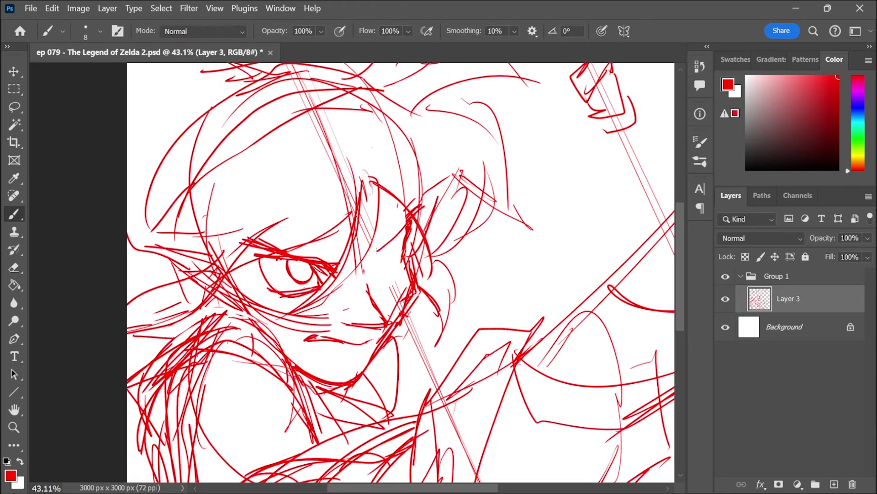
mouse_move(412, 219)
left_mouse_down()
mouse_move(373, 256)
mouse_move(410, 211)
left_mouse_up()
mouse_move(379, 255)
left_mouse_down()
mouse_move(397, 234)
mouse_move(396, 274)
mouse_move(370, 284)
left_mouse_up()
left_click_drag(392, 275, 373, 286)
left_click_drag(388, 248, 373, 263)
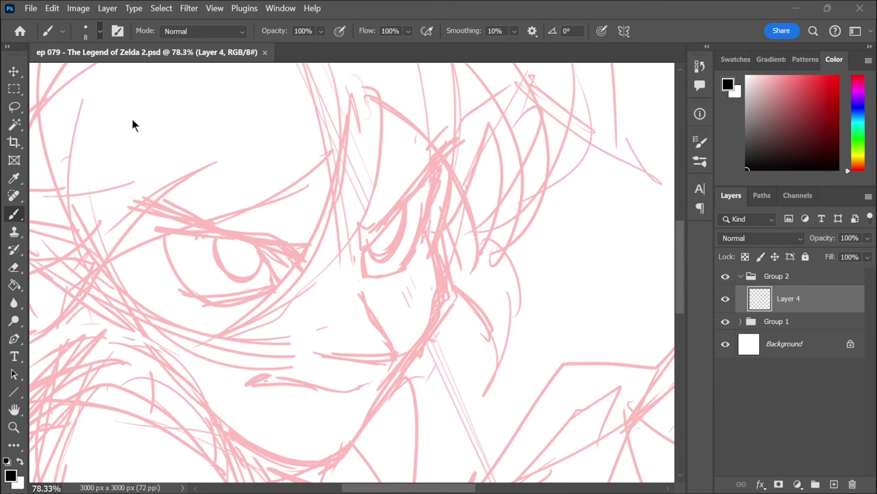
- Ink the nose, far cheek and jaw down to the chin on Layer 4 with a 20 px black brush
key("bracketright")
mouse_move(354, 280)
left_mouse_down()
mouse_move(353, 355)
mouse_move(316, 354)
left_mouse_up()
left_click_drag(427, 234, 443, 305)
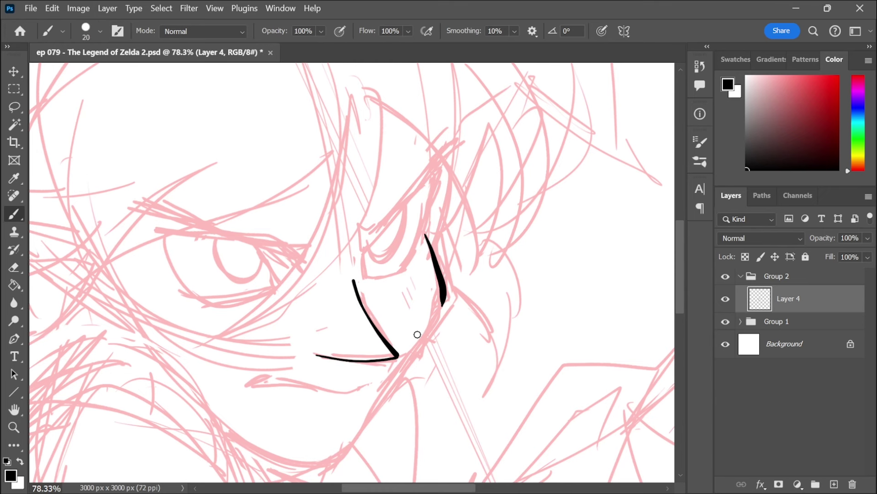
key("ctrl+z")
left_click_drag(417, 333, 428, 285)
mouse_move(436, 182)
left_mouse_down()
mouse_move(443, 276)
mouse_move(346, 413)
left_mouse_up()
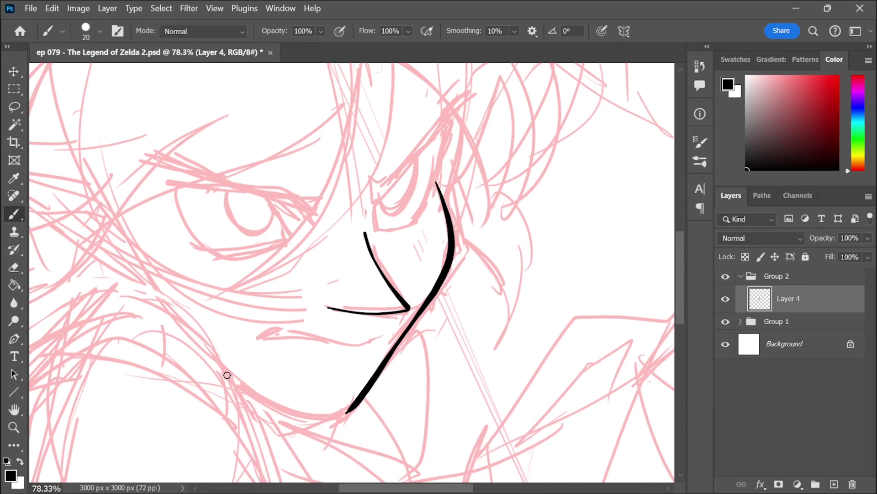
left_click_drag(227, 374, 349, 409)
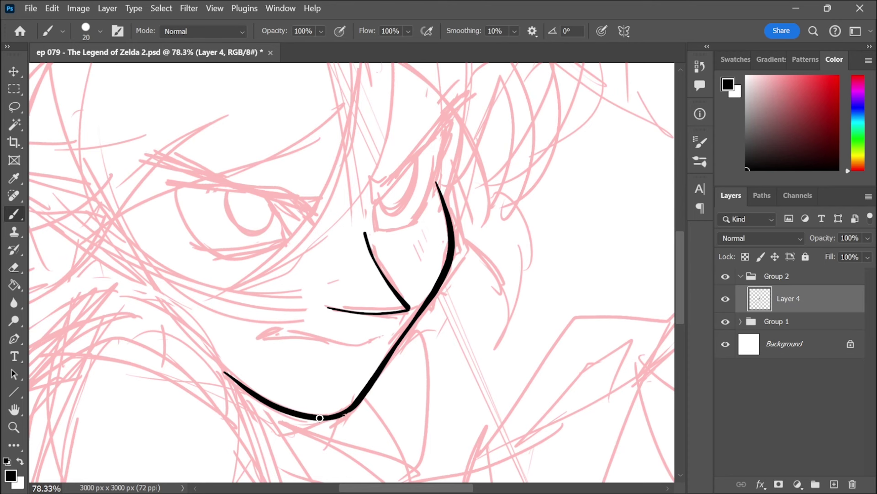
- Ink the long pointed fringe lock between the eyes and the curved lock over the far eye
scroll(438, 266, "up", 4)
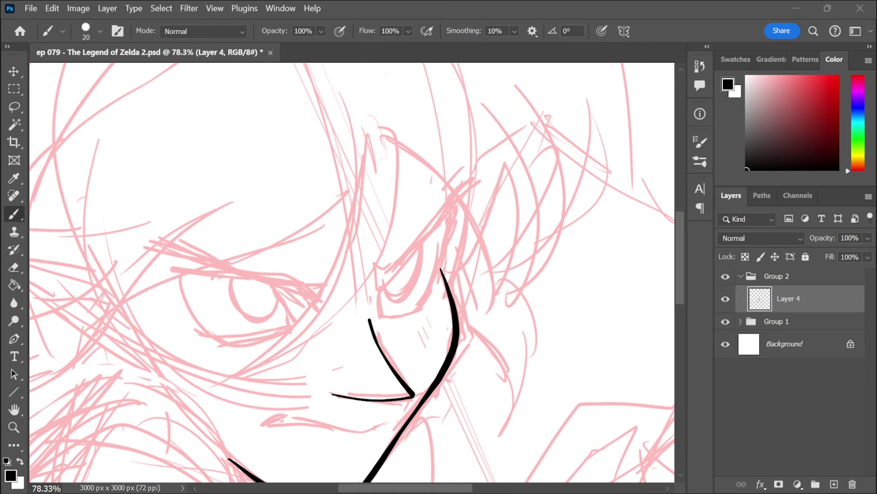
scroll(430, 161, "left", 3)
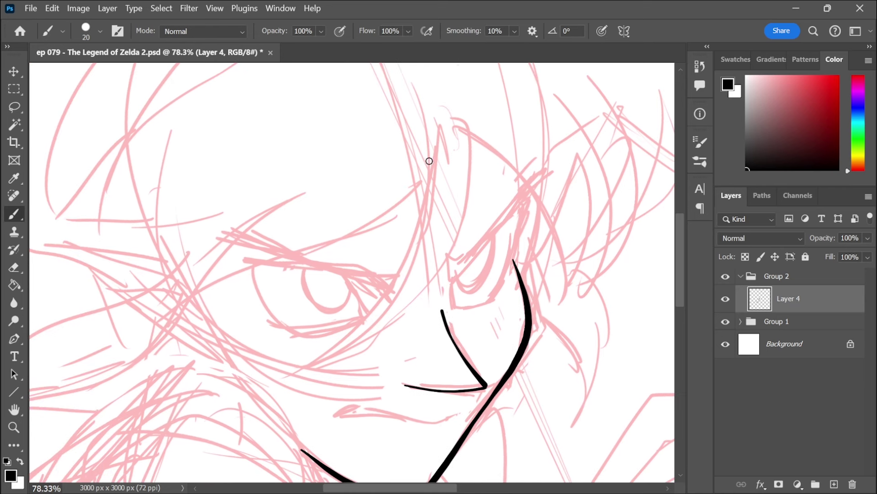
mouse_move(430, 133)
left_mouse_down()
mouse_move(307, 366)
mouse_move(292, 377)
left_mouse_up()
mouse_move(468, 117)
left_mouse_down()
mouse_move(348, 351)
mouse_move(288, 381)
mouse_move(423, 302)
mouse_move(289, 381)
left_mouse_up()
key("ctrl+z")
left_click_drag(531, 128, 406, 167)
left_click_drag(342, 170, 437, 339)
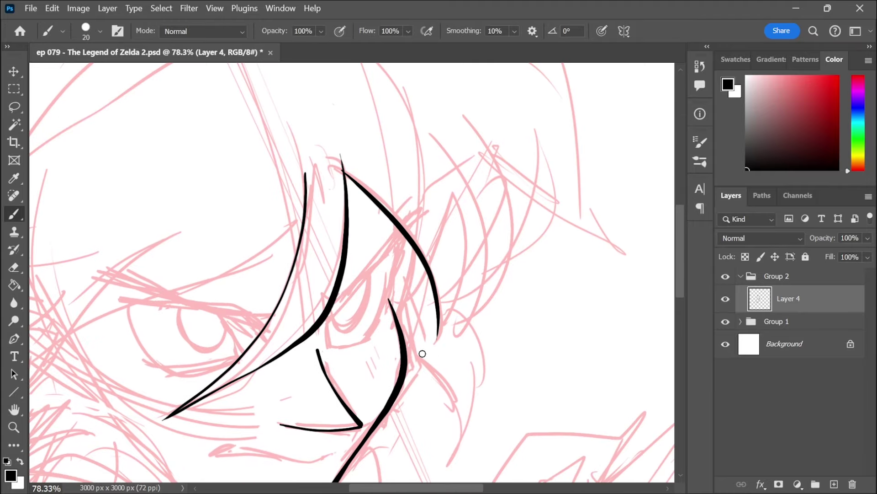
- Ink two overlapping curved hair locks outside the far side of the face
scroll(453, 155, "up", 1)
mouse_move(435, 147)
left_mouse_down()
mouse_move(476, 217)
mouse_move(435, 345)
left_mouse_up()
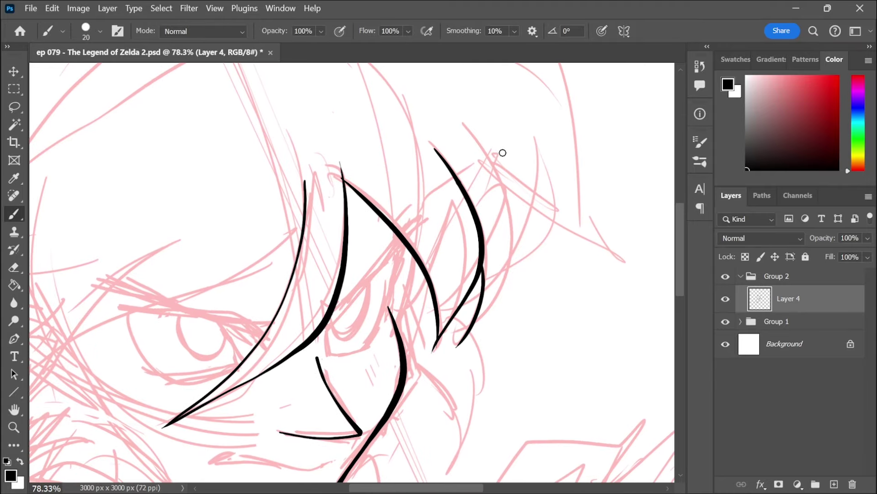
mouse_move(456, 116)
left_mouse_down()
mouse_move(513, 267)
mouse_move(458, 347)
left_mouse_up()
left_click_drag(495, 226, 517, 202)
- Trim the upper tip of the far cheek line and ink the contour joining it to the fringe lock
key("e")
left_click_drag(413, 277, 407, 304)
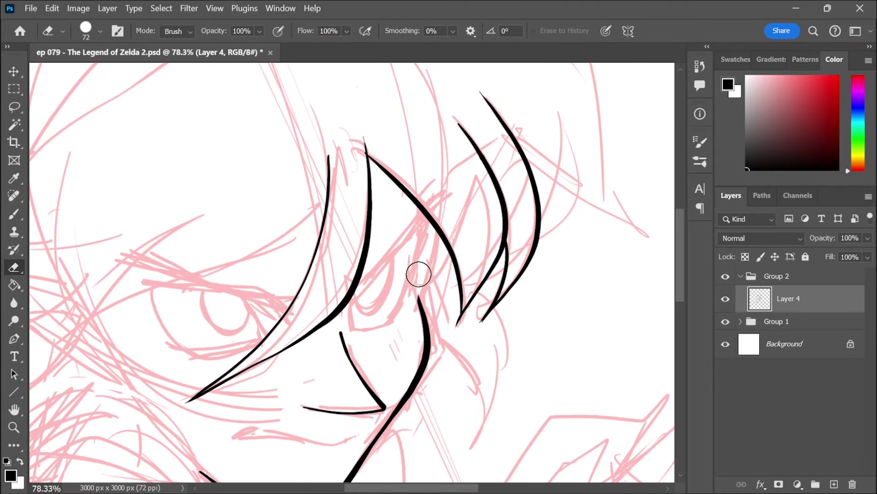
key("b")
left_click_drag(435, 235, 420, 302)
key("ctrl+z")
left_click_drag(434, 235, 418, 298)
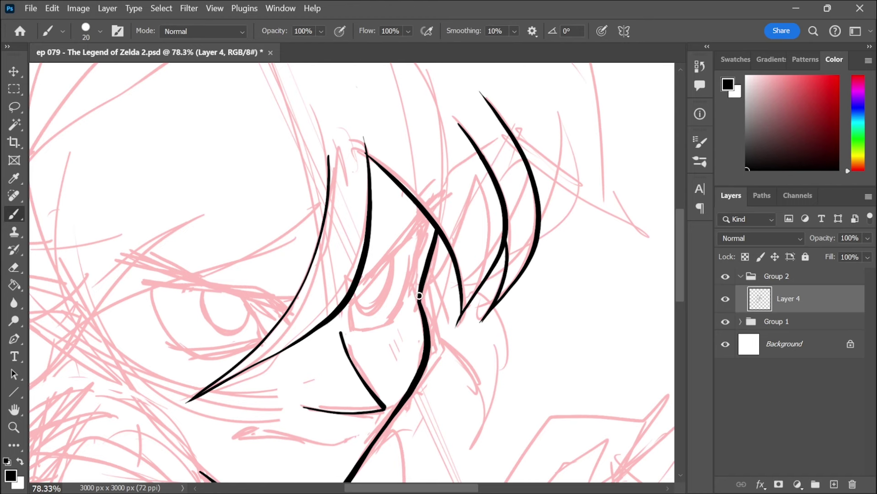
- Ink the broad fringe lock sweeping over the near eye and tidy its tip with the eraser
mouse_move(450, 270)
left_mouse_down()
mouse_move(417, 259)
mouse_move(442, 249)
left_mouse_up()
left_click_drag(421, 201, 550, 201)
mouse_move(478, 203)
left_mouse_down()
mouse_move(463, 226)
mouse_move(239, 347)
mouse_move(400, 209)
mouse_move(277, 296)
left_mouse_up()
key("e")
left_click(239, 360)
key("b")
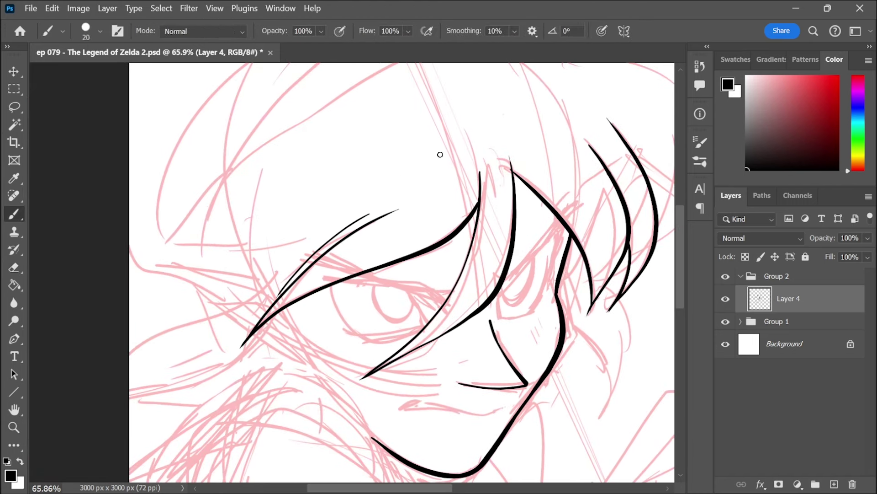
- Ink the long side lock curving down to the near temple and the small pointed tuft beneath it
scroll(438, 152, "up", 1)
left_click_drag(254, 336, 276, 137)
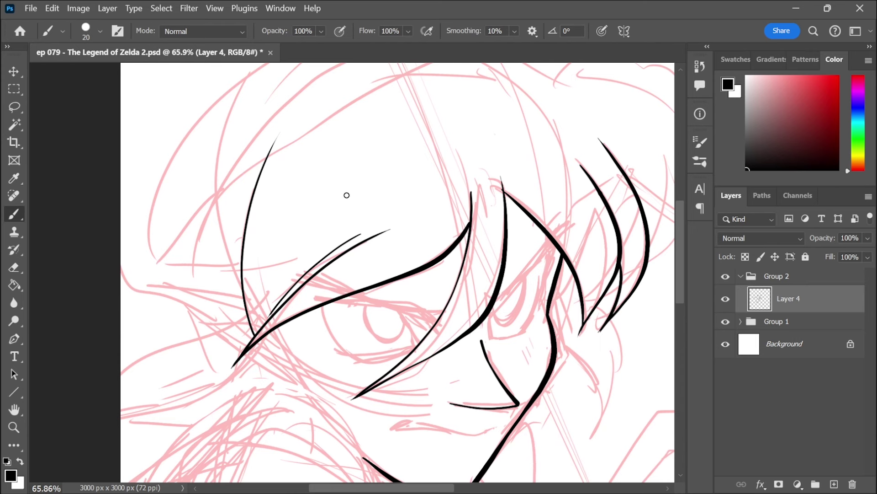
left_click_drag(278, 326, 267, 374)
left_click_drag(258, 339, 267, 374)
- Ink the upper and lower edges of the long near ear and its short inner line
left_click_drag(315, 288, 423, 241)
left_click_drag(369, 301, 176, 386)
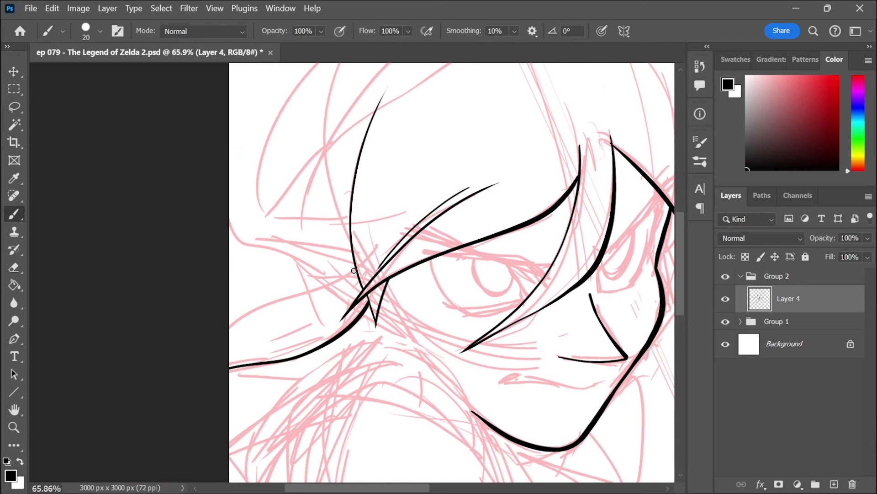
left_click_drag(353, 271, 214, 318)
left_click_drag(263, 306, 227, 322)
left_click_drag(494, 213, 429, 212)
left_click_drag(198, 305, 161, 333)
- Ink the pointed hair lock beside the far cheek, undoing unwanted strokes, and adjust the eraser brush
left_click_drag(459, 211, 317, 232)
mouse_move(498, 279)
left_mouse_down()
mouse_move(519, 359)
mouse_move(495, 403)
left_mouse_up()
key("ctrl+z")
key("ctrl+z")
mouse_move(508, 316)
left_mouse_down()
mouse_move(493, 408)
mouse_move(490, 339)
mouse_move(458, 314)
mouse_move(501, 402)
left_mouse_up()
key("ctrl+z")
key("ctrl+z")
mouse_move(458, 314)
left_mouse_down()
mouse_move(505, 383)
mouse_move(501, 403)
left_mouse_up()
key("e")
left_click(99, 31)
left_click(85, 72)
key("b")
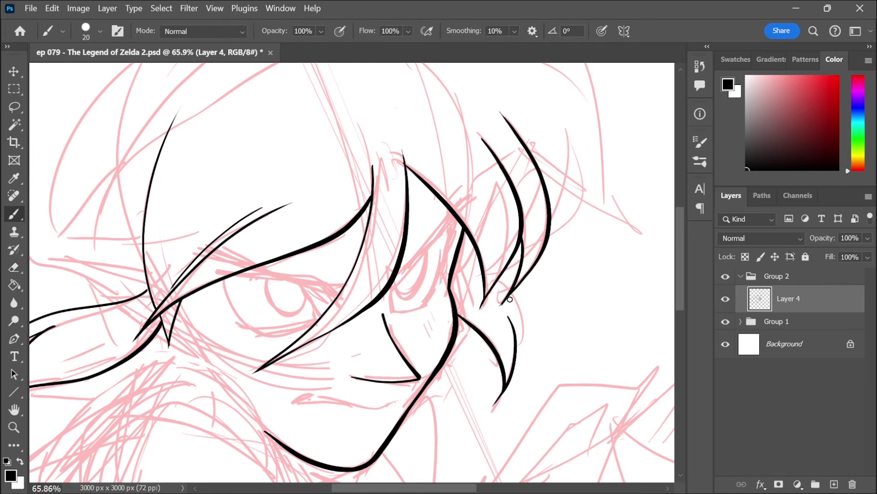
- Ink the outer curve linking the hanging lock to the pointed lock beside the far cheek, undoing the rejected strokes
left_click_drag(497, 280, 520, 351)
key("ctrl+z")
key("ctrl+z")
left_click_drag(504, 284, 525, 349)
- Ink the large pointed hair lock sweeping outward and down beyond the far temple, including its upper and lower edges
scroll(526, 228, "down", 6)
scroll(528, 187, "down", 3)
left_click_drag(529, 187, 432, 245)
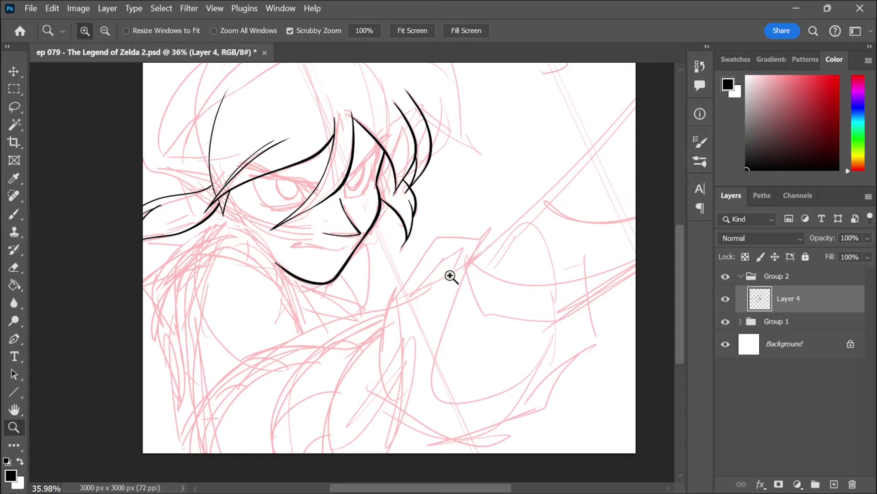
left_click_drag(452, 275, 461, 274)
left_click_drag(260, 145, 299, 142)
left_click_drag(358, 85, 405, 221)
mouse_move(448, 137)
left_mouse_down()
mouse_move(383, 159)
mouse_move(503, 244)
left_mouse_up()
key("ctrl+z")
left_click_drag(412, 156, 517, 279)
left_click_drag(461, 272, 568, 323)
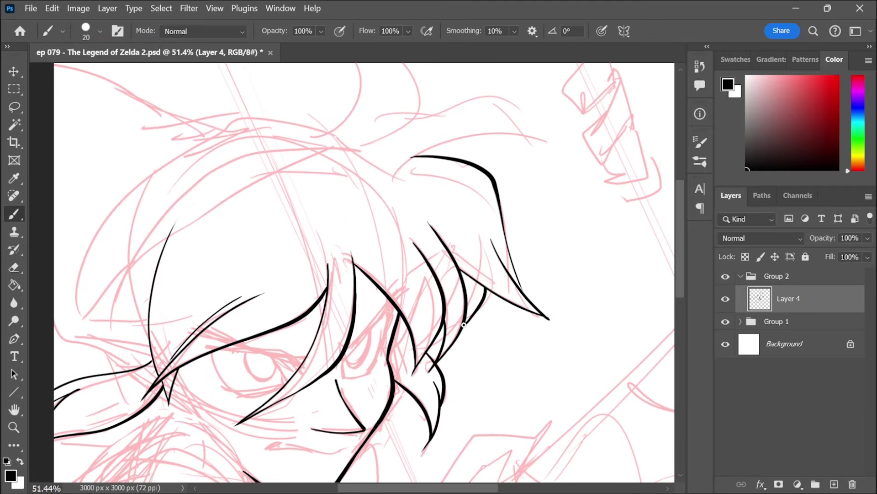
- Ink the pointed tuft flaring outward above the big outer lock and the curved locks rising from the crown
left_click_drag(500, 172, 487, 245)
left_click_drag(401, 230, 537, 207)
key("ctrl+z")
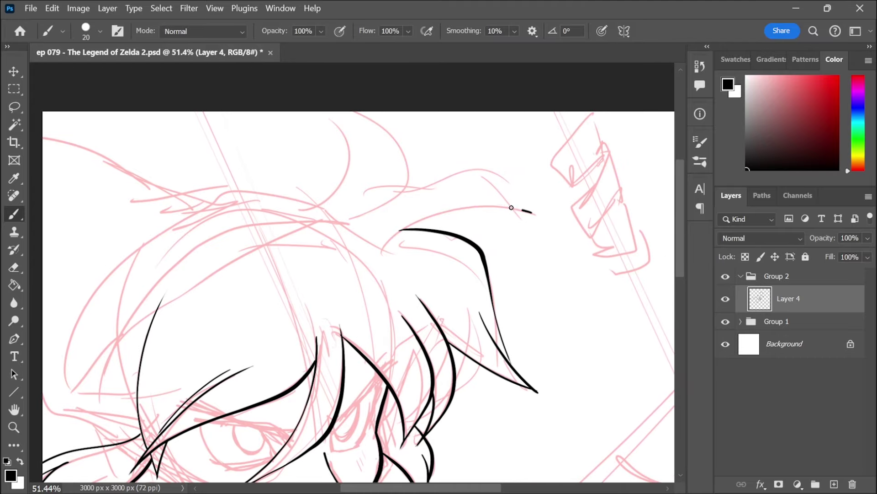
mouse_move(400, 231)
left_mouse_down()
mouse_move(532, 211)
mouse_move(382, 207)
mouse_move(413, 177)
mouse_move(358, 104)
mouse_move(311, 219)
left_mouse_up()
left_click_drag(500, 140, 586, 78)
- Ink the long lower edge of the cap from the crown lock down to the back of the head
mouse_move(406, 150)
left_mouse_down()
mouse_move(211, 275)
mouse_move(189, 309)
left_mouse_up()
key("ctrl+z")
key("e")
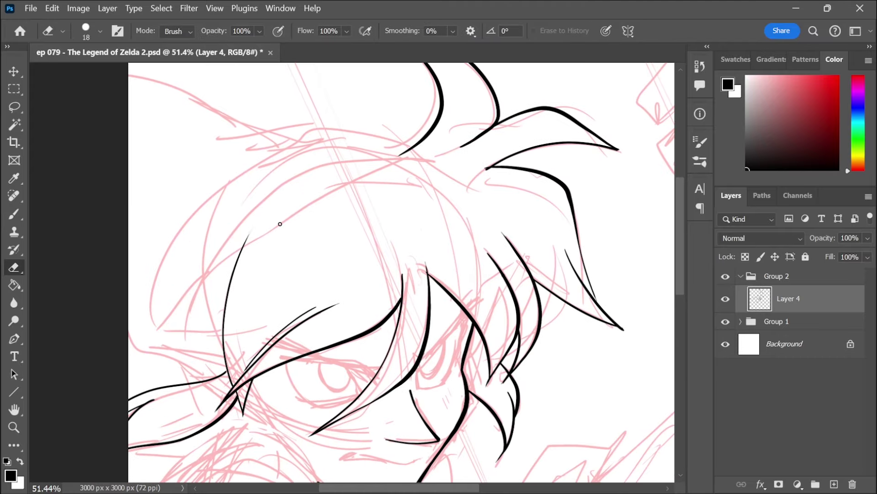
key("b")
mouse_move(409, 148)
left_mouse_down()
mouse_move(220, 259)
mouse_move(157, 328)
left_mouse_up()
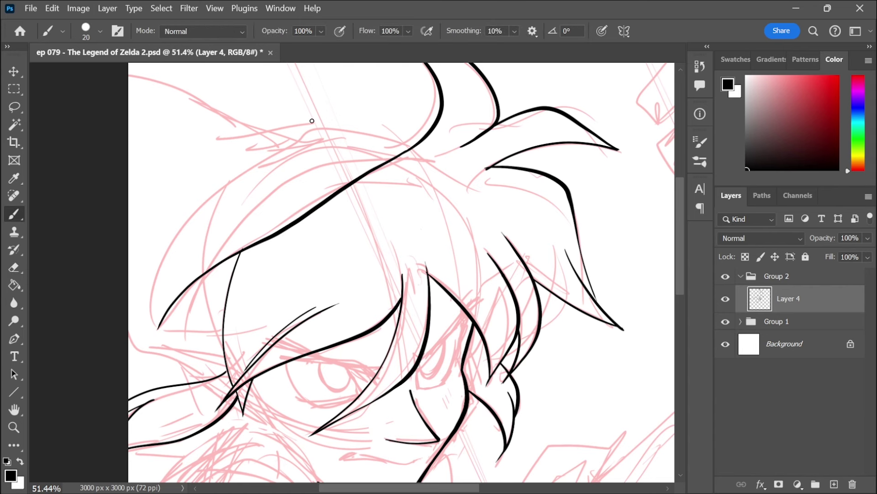
- Ink the thick curved lock hanging under the rear end of the cap edge, undoing the extra stroke
left_click_drag(186, 289, 184, 340)
left_click_drag(484, 180, 504, 120)
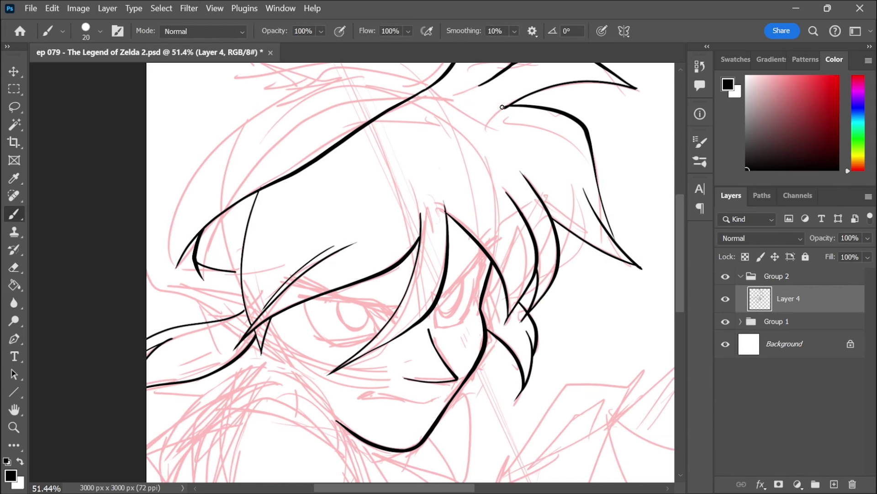
left_click_drag(199, 272, 225, 315)
key("ctrl+z")
- Ink the small pointed ear beside the side lock with its inner line, plus a short strand line beside the far eye
left_click_drag(148, 282, 244, 295)
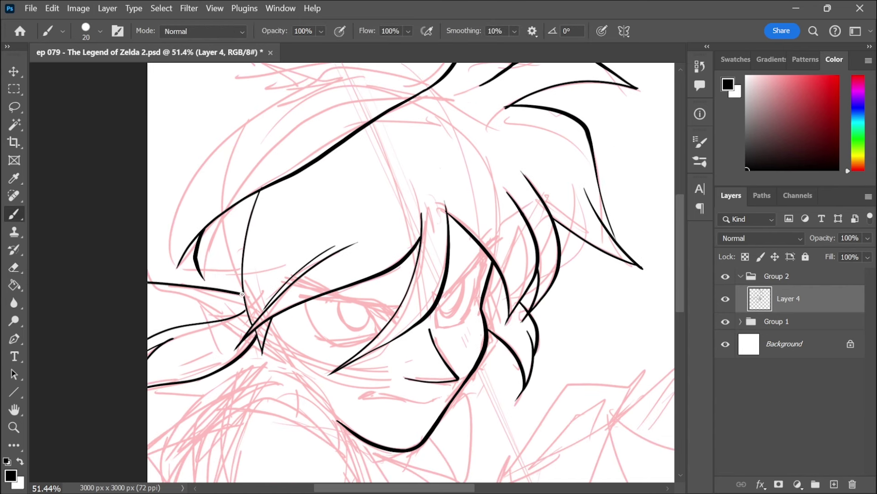
key("ctrl+z")
mouse_move(164, 284)
left_mouse_down()
mouse_move(242, 292)
mouse_move(210, 322)
left_mouse_up()
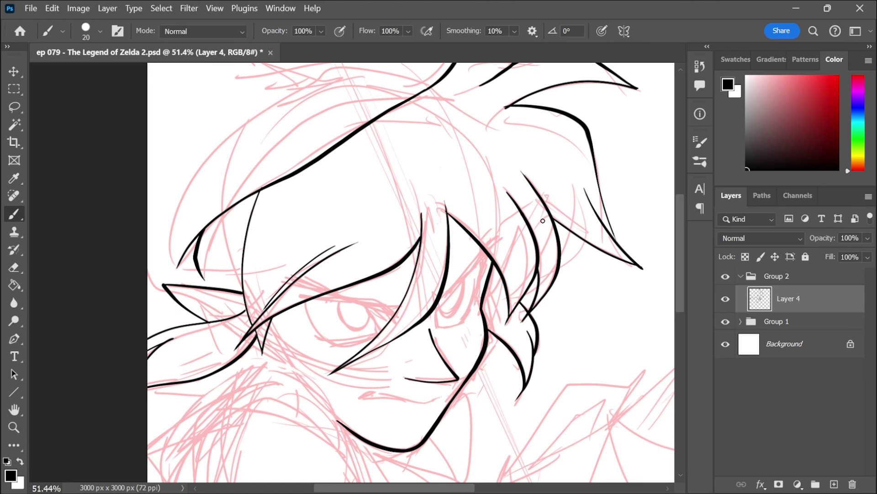
left_click_drag(547, 186, 551, 187)
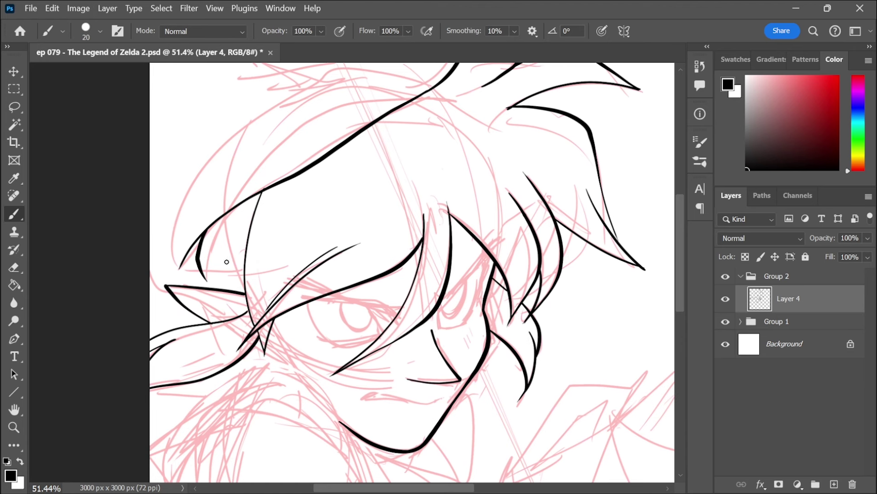
mouse_move(222, 306)
left_mouse_down()
mouse_move(245, 315)
mouse_move(220, 318)
left_mouse_up()
key("ctrl+z")
left_click_drag(332, 172, 343, 163)
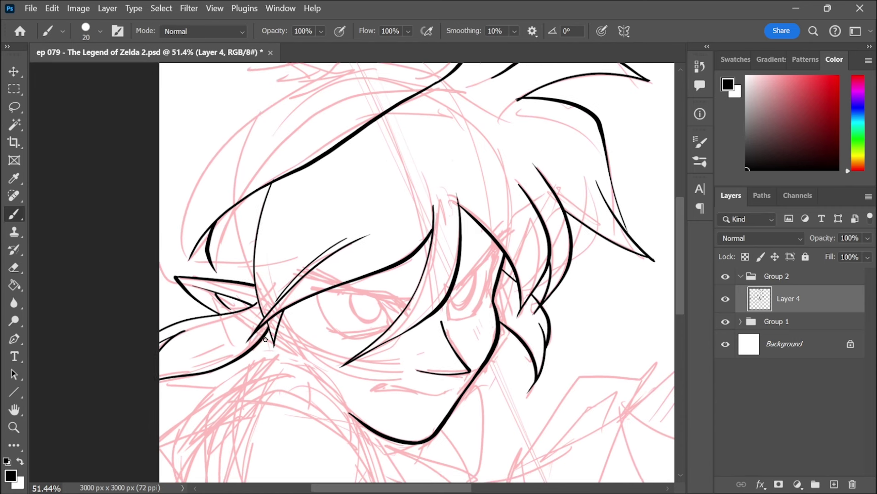
- Thicken the short lock under the cap edge and ink the cap's upper outline from the crown to the canvas edge
left_click_drag(361, 286, 384, 336)
left_click_drag(243, 269, 245, 330)
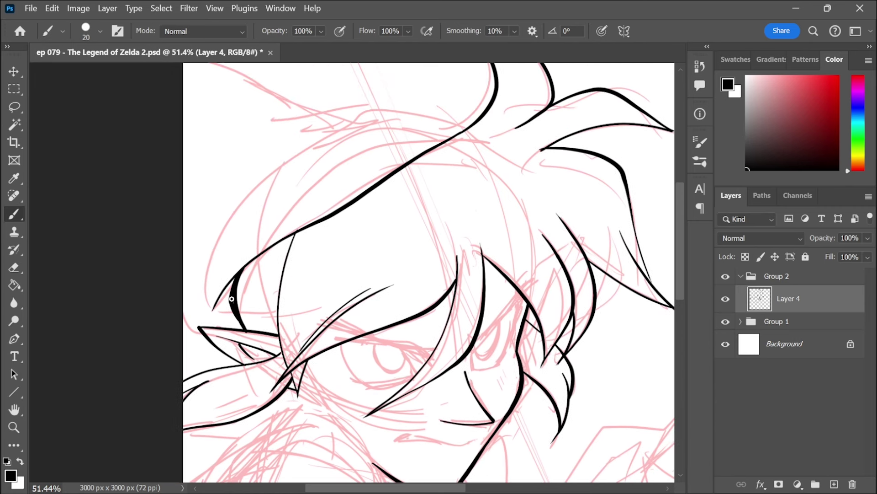
left_click_drag(487, 164, 496, 192)
mouse_move(492, 143)
left_mouse_down()
mouse_move(452, 141)
mouse_move(401, 167)
left_mouse_up()
mouse_move(448, 142)
left_mouse_down()
mouse_move(216, 250)
mouse_move(198, 364)
left_mouse_up()
- Ink the short edge closing the hair tip under the cap's rear end and erase the overlap at the ear
key("z")
left_click_drag(397, 396, 365, 247)
left_click_drag(308, 322, 320, 273)
scroll(452, 181, "down", 1)
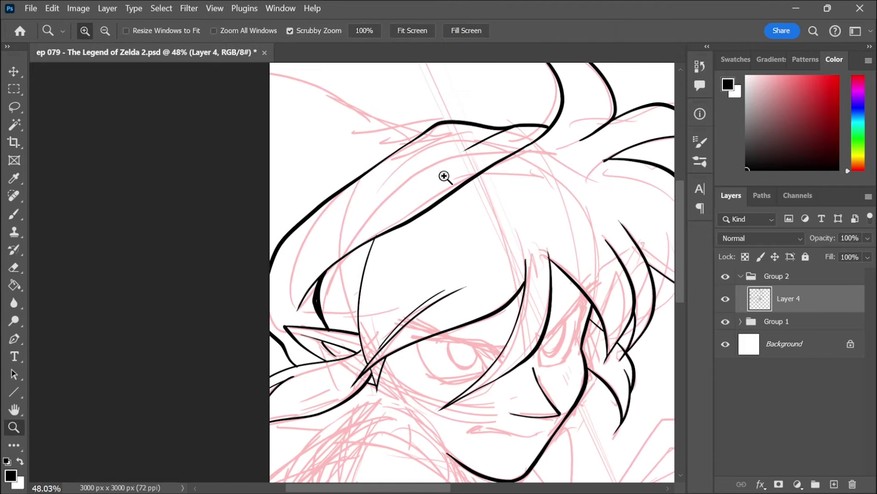
key("b")
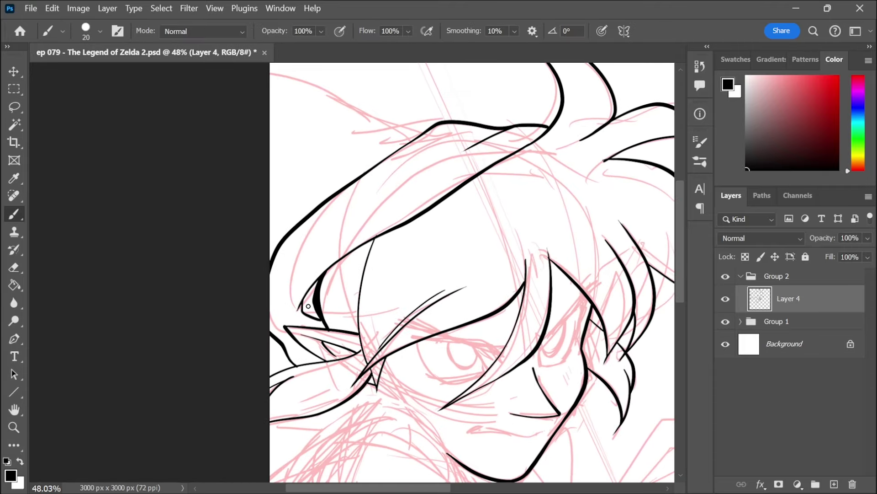
key("e")
left_click_drag(326, 333, 331, 333)
key("b")
- Ink the two trailing lines of the cap's tail behind the head and clean up the overlap near the ear
key("z")
mouse_move(386, 295)
left_mouse_down()
mouse_move(366, 228)
mouse_move(416, 206)
mouse_move(334, 214)
mouse_move(364, 207)
left_mouse_up()
key("b")
left_click_drag(421, 195, 304, 147)
left_click_drag(515, 208, 357, 115)
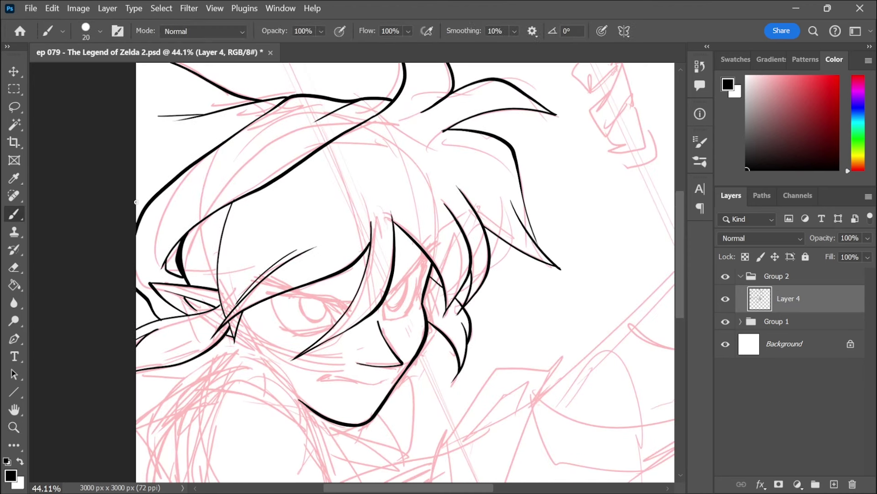
key("e")
left_click_drag(166, 321, 159, 322)
- Ink the near eye's upper lid, the crease line above it and a short furrow beside the brow
key("z")
left_click_drag(335, 296, 386, 288)
key("b")
mouse_move(232, 276)
left_mouse_down()
mouse_move(311, 294)
mouse_move(375, 318)
mouse_move(343, 316)
mouse_move(371, 325)
left_mouse_up()
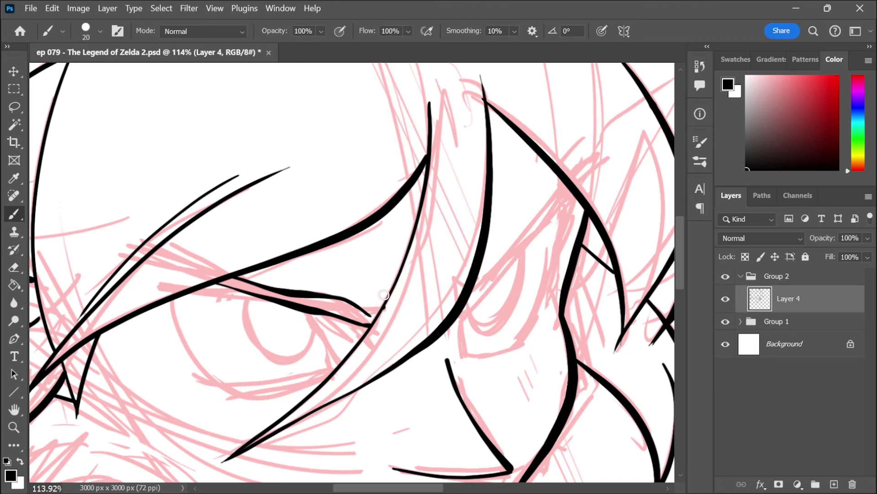
mouse_move(356, 267)
left_mouse_down()
mouse_move(384, 302)
mouse_move(375, 320)
left_mouse_up()
- Ink the inner corner of the near eye with a short tapered stroke and reinforce its upper lid line
key("z")
left_click_drag(425, 289, 407, 270)
key("b")
left_click_drag(358, 327, 386, 368)
key("ctrl+z")
mouse_move(360, 327)
left_mouse_down()
mouse_move(389, 367)
mouse_move(383, 357)
left_mouse_up()
left_click_drag(257, 309, 317, 314)
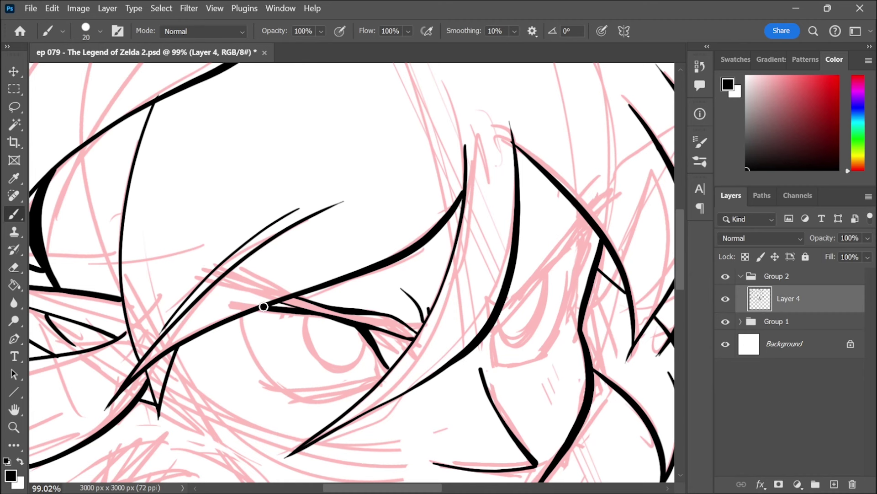
- Ink the near eye's outer and lower lid lines, the small crease beneath them and the round iris
mouse_move(237, 315)
left_mouse_down()
mouse_move(297, 393)
mouse_move(373, 380)
left_mouse_up()
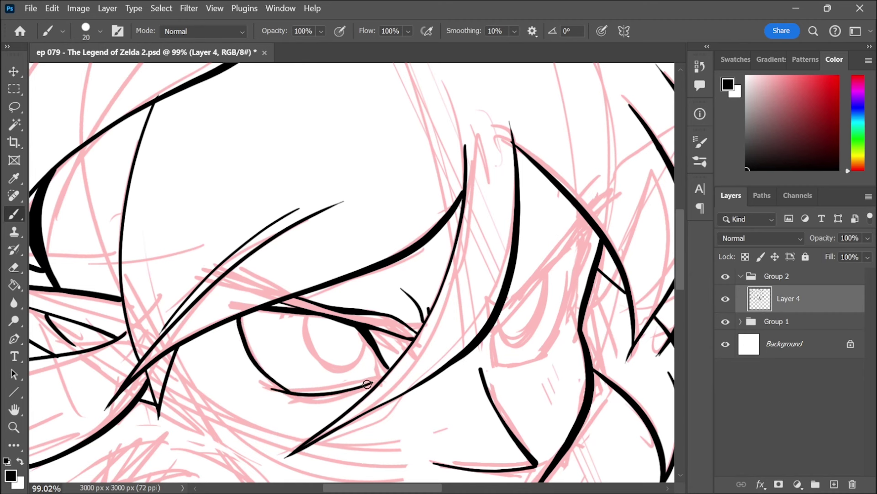
key("ctrl+z")
left_click_drag(279, 389, 383, 378)
left_click_drag(341, 398, 376, 387)
left_click_drag(307, 316, 364, 330)
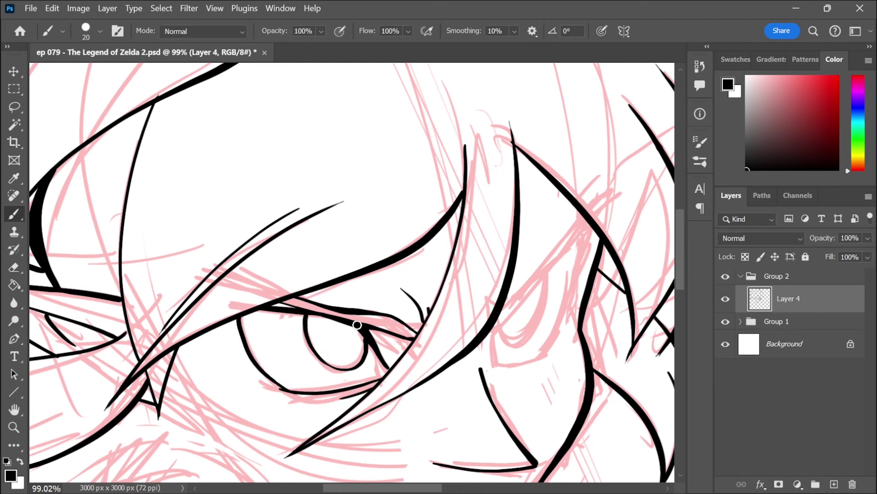
- Ink the far eye's slanted brow and upper lid and its thick outer edge
mouse_move(584, 211)
left_mouse_down()
mouse_move(503, 300)
mouse_move(514, 297)
mouse_move(486, 336)
mouse_move(494, 365)
left_mouse_up()
left_click_drag(584, 232, 539, 354)
key("ctrl+z")
mouse_move(583, 233)
left_mouse_down()
mouse_move(542, 356)
mouse_move(561, 328)
left_mouse_up()
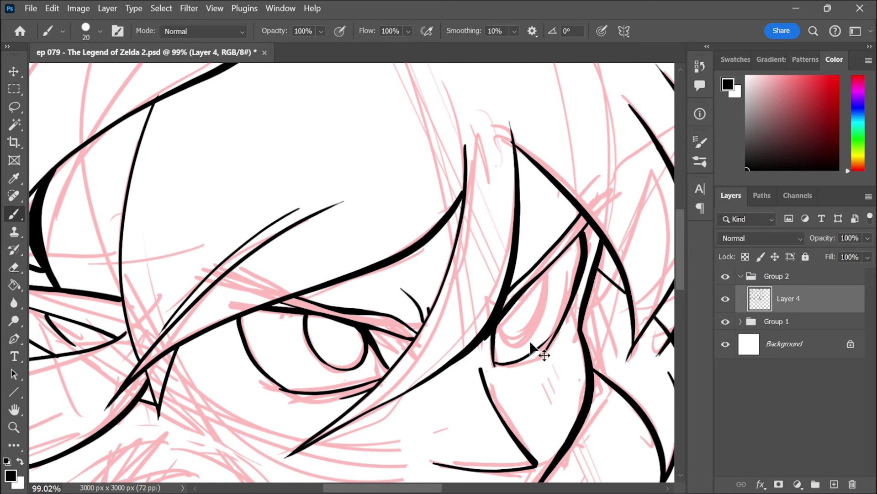
- Redraw the lower rim of the far eye as a smooth curve and trim it with the eraser
key("ctrl+z")
left_click_drag(495, 362, 571, 310)
key("e")
left_click_drag(544, 354, 569, 324)
key("b")
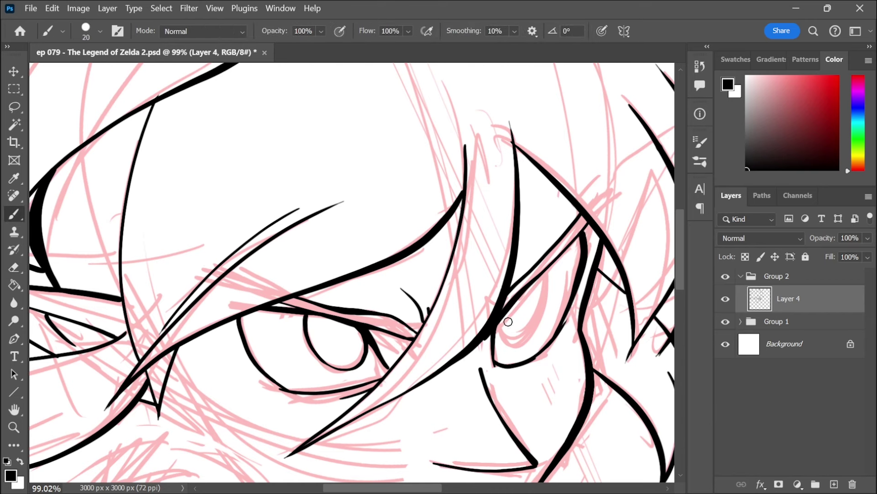
- Refine and thicken the far eye's upper lid line and ink its iris, undoing the rejected strokes
left_click_drag(501, 322, 547, 268)
key("ctrl+z")
key("z")
mouse_move(562, 331)
left_mouse_down()
mouse_move(542, 330)
mouse_move(567, 274)
left_mouse_up()
key("b")
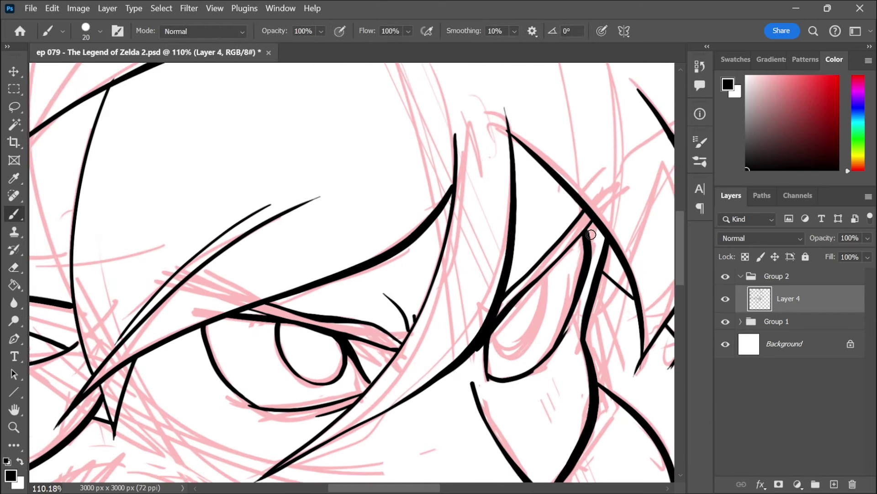
key("e")
left_click_drag(593, 231, 548, 271)
key("b")
key("ctrl+z")
left_click_drag(601, 232, 540, 276)
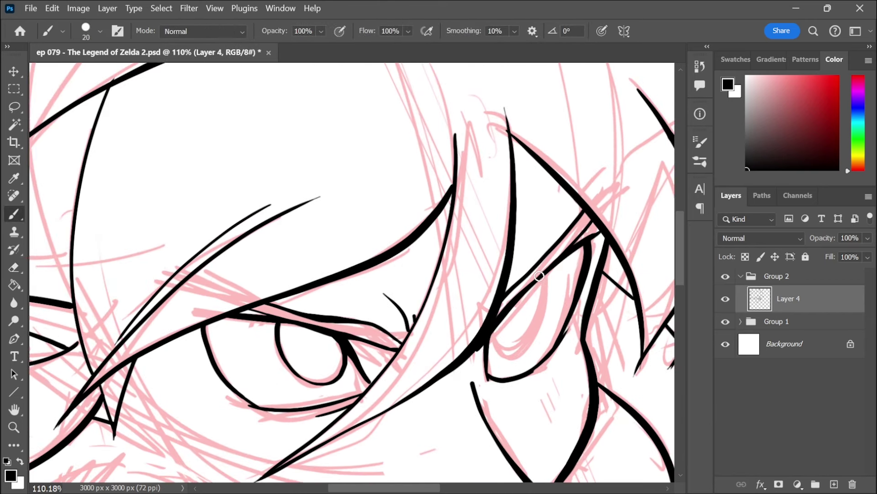
mouse_move(494, 332)
left_mouse_down()
mouse_move(522, 355)
mouse_move(546, 272)
left_mouse_up()
- Ink thin inner strands across the crown and outward hair locks, and save the document
key("z")
left_click_drag(540, 231, 498, 233)
key("b")
left_click_drag(556, 170, 588, 259)
key("space")
left_click_drag(606, 154, 484, 189)
key("ctrl+z")
left_click_drag(437, 158, 556, 230)
mouse_move(503, 173)
left_mouse_down()
mouse_move(543, 195)
mouse_move(581, 103)
mouse_move(525, 105)
mouse_move(439, 185)
mouse_move(463, 177)
mouse_move(458, 184)
left_mouse_up()
key("ctrl+z")
key("space")
key("ctrl+s")
mouse_move(566, 231)
left_mouse_down()
mouse_move(555, 192)
mouse_move(554, 214)
left_mouse_up()
key("z")
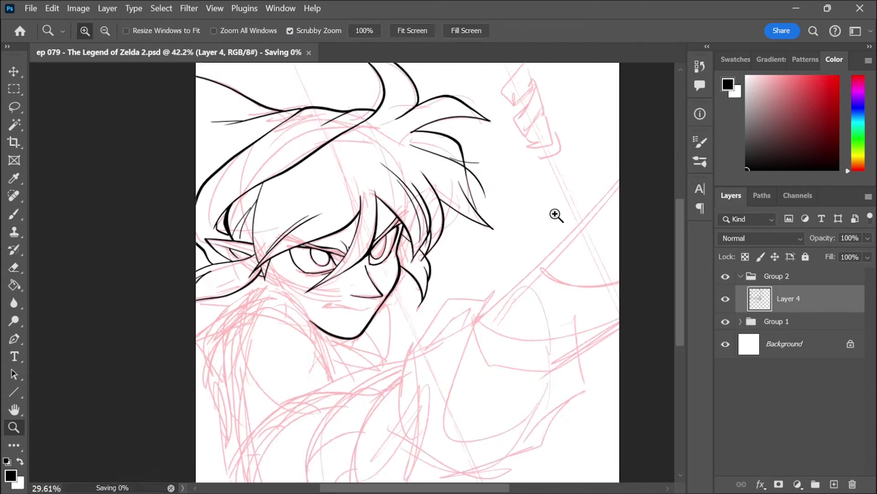
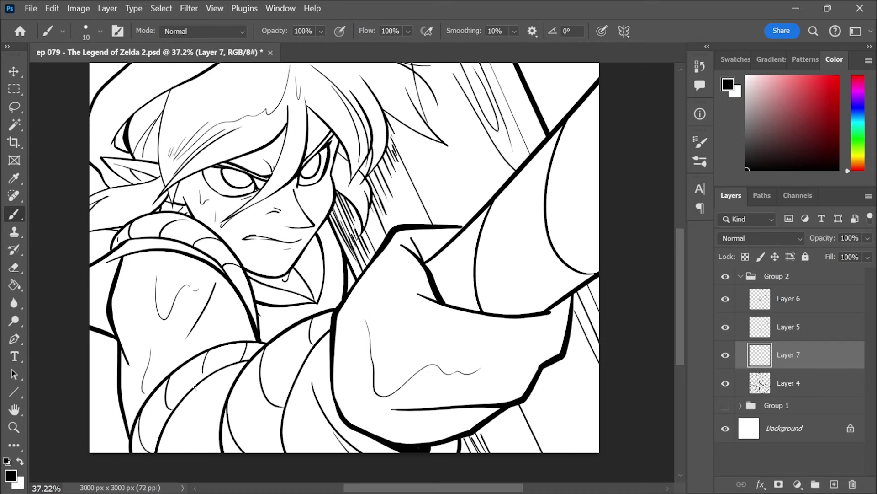
- Ink thin wavy shading contours on the large cylindrical form above the foreground fist and save the document
key("ctrl+z")
left_click_drag(329, 358, 330, 381)
left_click_drag(458, 342, 368, 426)
left_click_drag(425, 310, 431, 318)
left_click_drag(491, 217, 487, 210)
key("ctrl+s")
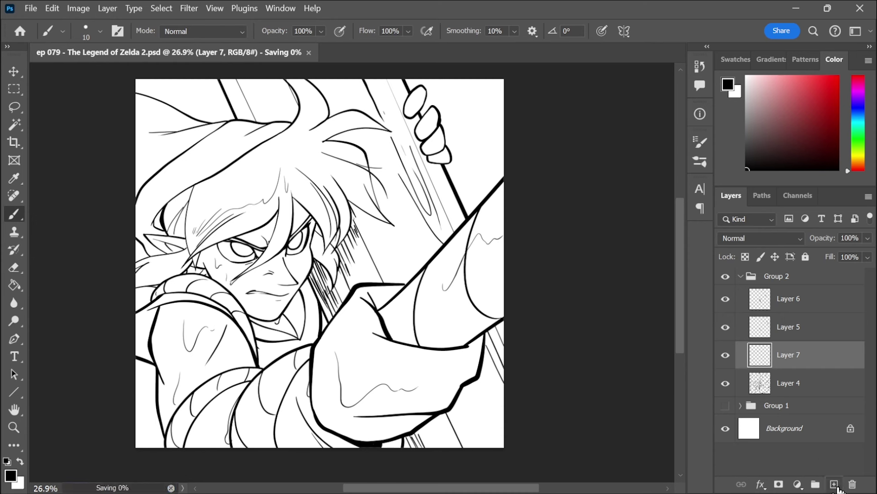
- Add a new layer, hatch the background gaps around the figure with thin diagonal strokes, and save the document
left_click(835, 485)
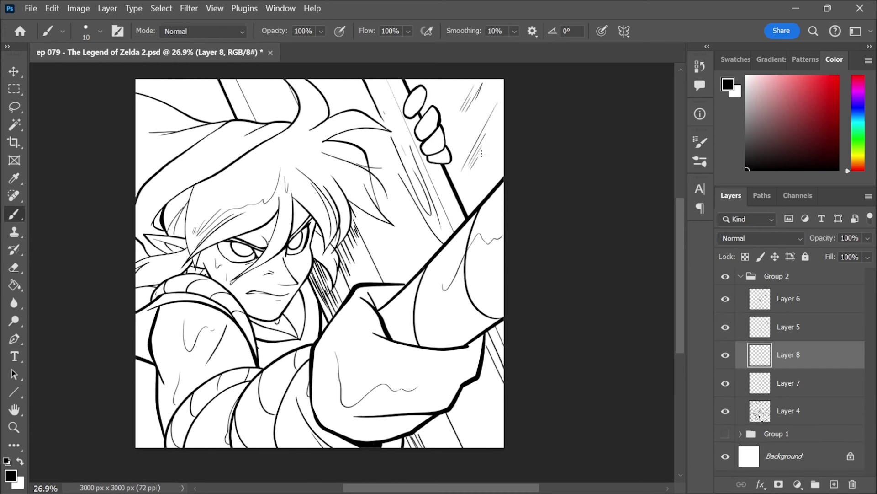
left_click_drag(501, 159, 473, 194)
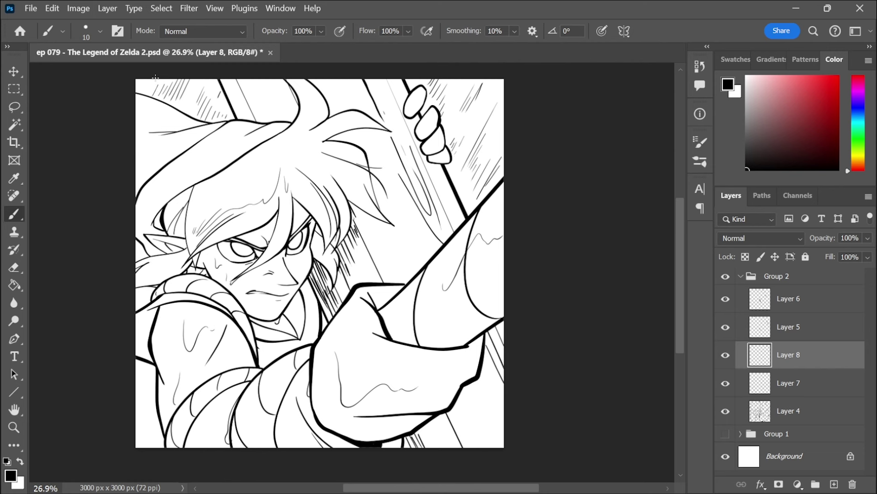
left_click_drag(140, 366, 141, 430)
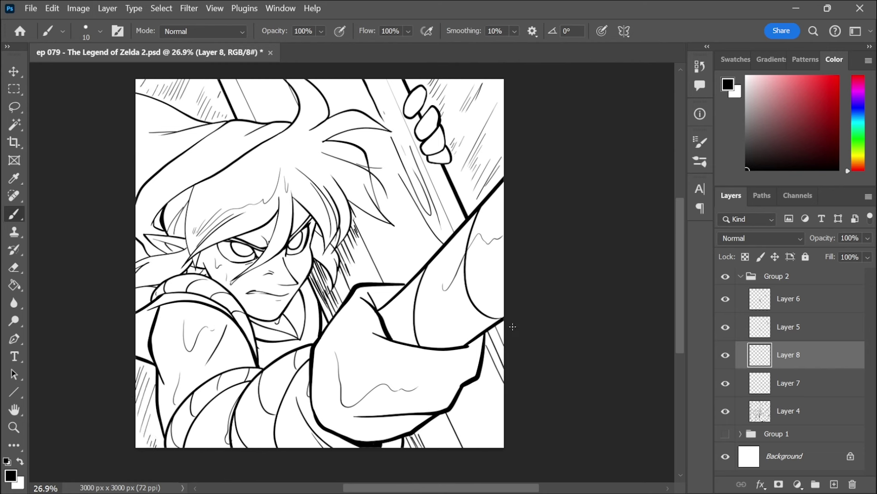
key("ctrl+s")
- Hide the hatching layer and fill the background gaps around the figure with black on a new layer
left_click(726, 355)
key("ctrl+s")
key("g")
left_click(834, 484)
left_click(470, 124)
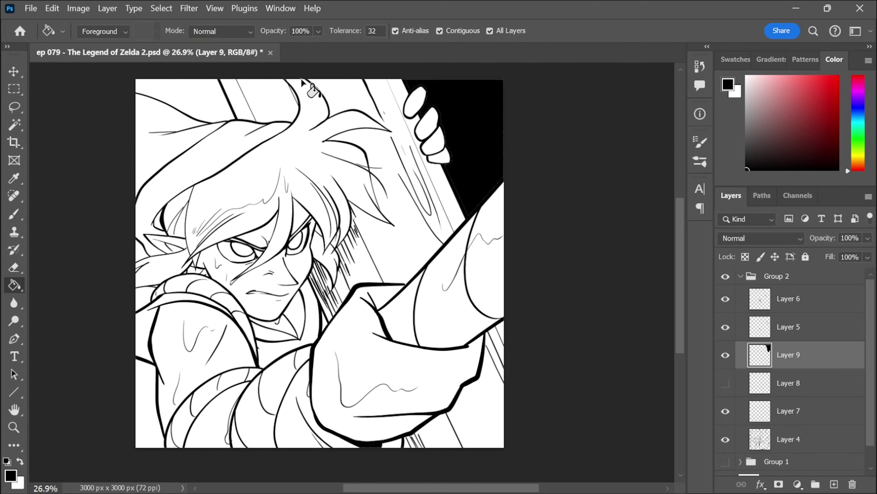
left_click(196, 99)
left_click(148, 379)
left_click(142, 250)
left_click(145, 296)
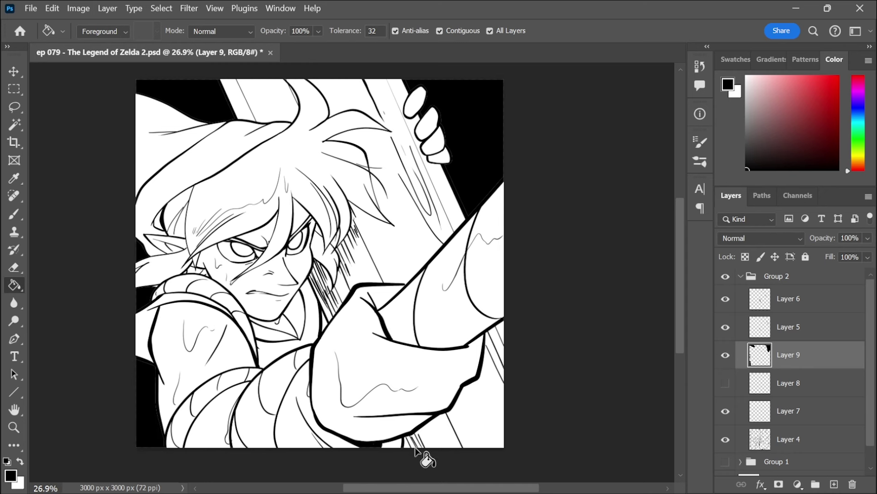
left_click(325, 325)
key("F2")
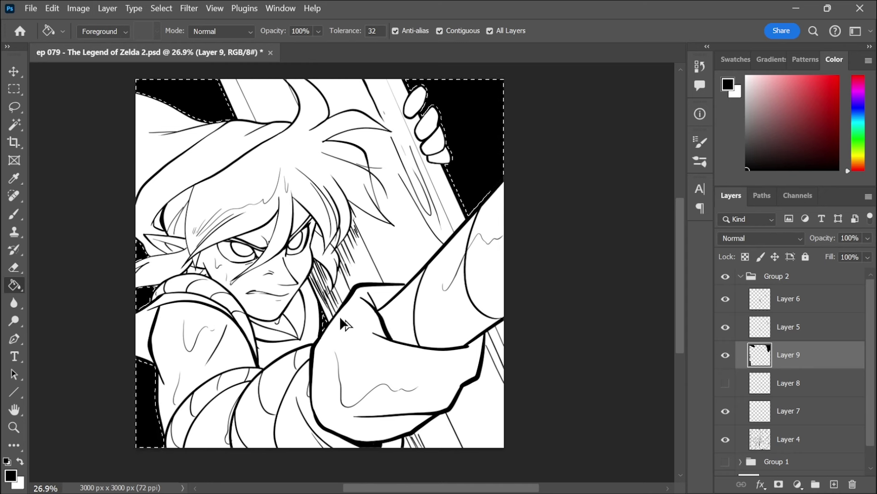
- Move the hatching layer above the black-filled layer and recolour its strokes white
left_click(795, 330)
left_click_drag(729, 382, 729, 367)
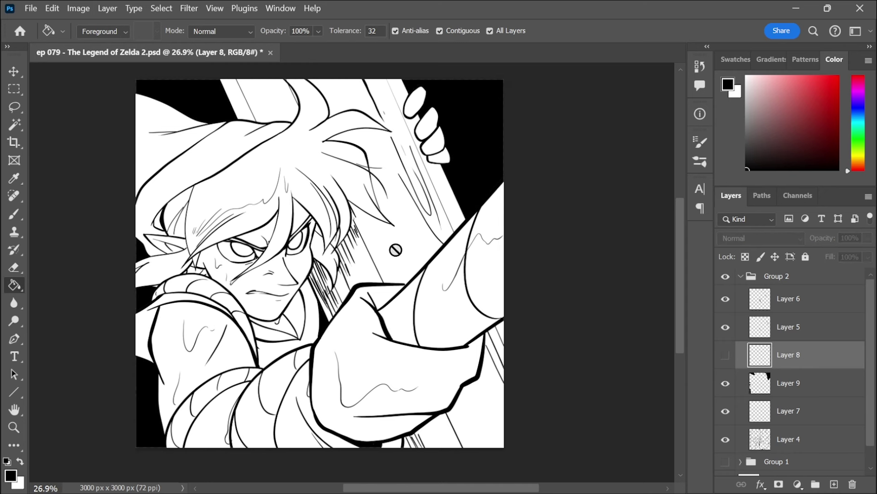
key("b")
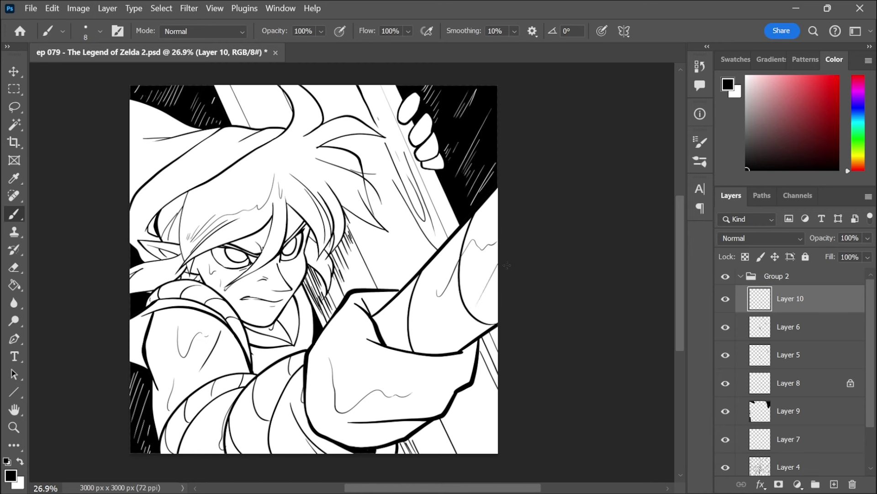
left_click_drag(498, 280, 469, 343)
key("ctrl+z")
mouse_move(519, 257)
left_mouse_down()
mouse_move(448, 331)
mouse_move(414, 385)
left_mouse_up()
left_click_drag(499, 270, 425, 388)
key("ctrl+z")
key("ctrl+z")
- Ink long diagonal black streaks across the cylindrical form and the foreground fist on the topmost layer
left_click_drag(499, 305, 433, 412)
left_click_drag(499, 285, 453, 354)
mouse_move(499, 260)
left_mouse_down()
mouse_move(472, 300)
mouse_move(481, 278)
left_mouse_up()
left_click_drag(398, 356, 334, 453)
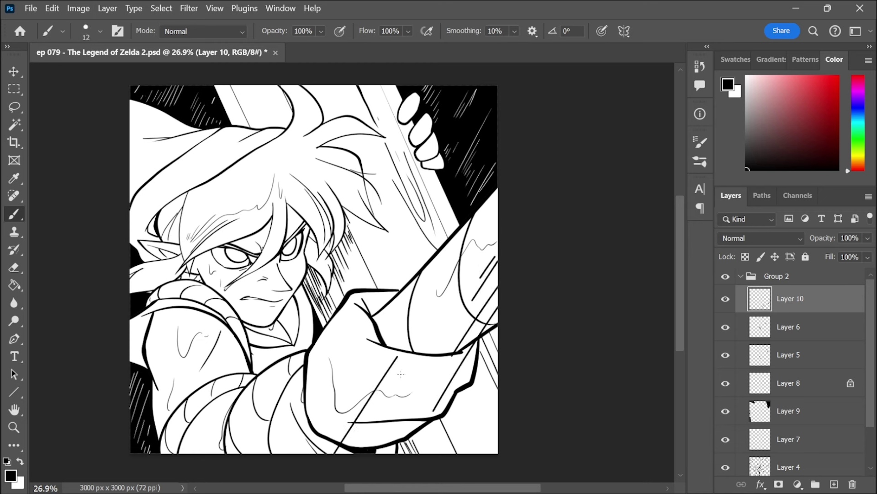
- Ink matching diagonal black streaks across the cap and the area above the ear
left_click_drag(246, 89, 228, 116)
left_click_drag(221, 126, 157, 220)
left_click_drag(155, 224, 137, 252)
left_click_drag(186, 147, 132, 240)
left_click_drag(161, 175, 136, 214)
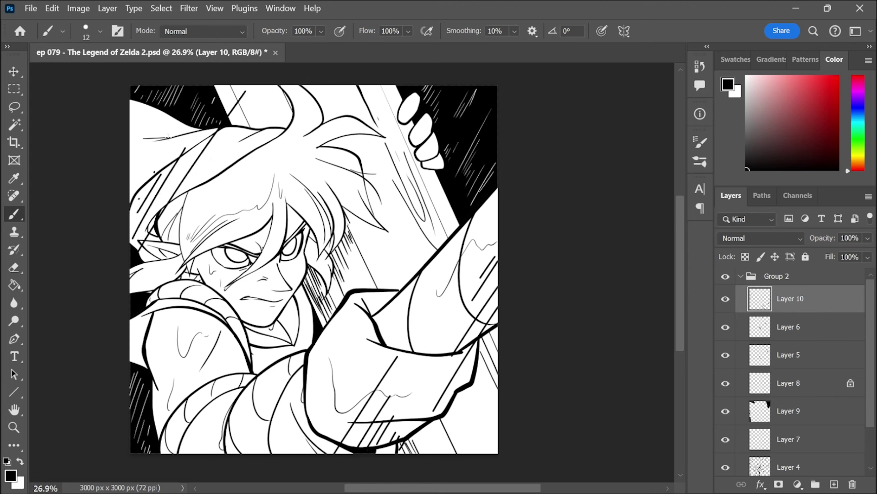
- Ink diagonal black streaks across the plank's edge, the upper sleeve, the forearm wraps and the drawing's lower-right corner
mouse_move(451, 207)
left_mouse_down()
mouse_move(415, 269)
mouse_move(422, 249)
left_mouse_up()
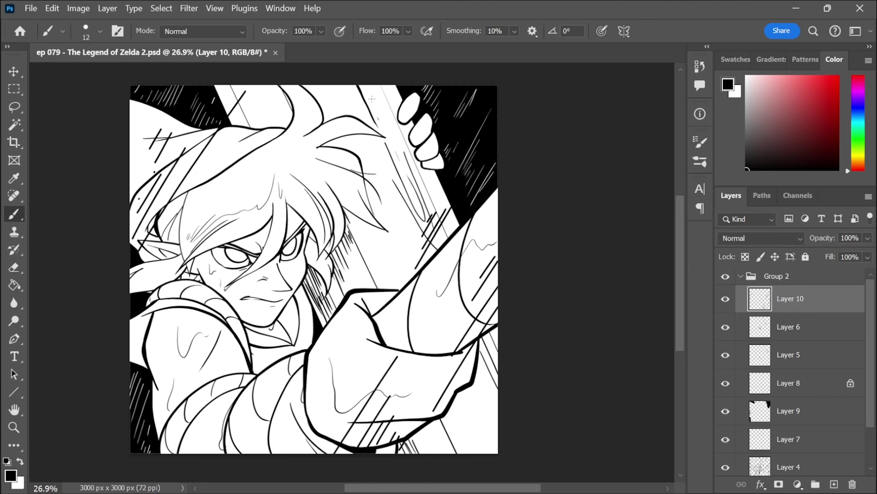
left_click_drag(184, 356, 153, 406)
left_click_drag(167, 391, 157, 422)
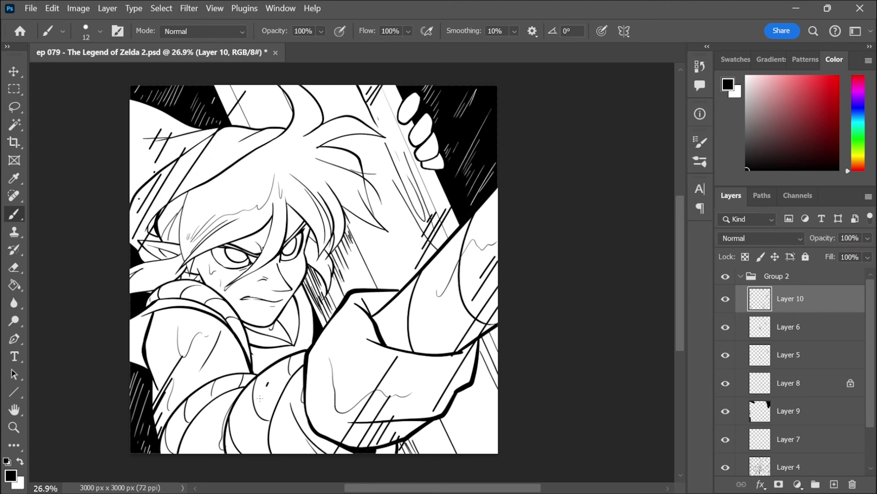
left_click_drag(270, 386, 228, 453)
left_click_drag(265, 404, 235, 452)
left_click_drag(261, 419, 243, 455)
left_click_drag(262, 437, 254, 452)
left_click_drag(499, 364, 450, 453)
left_click_drag(499, 381, 462, 452)
left_click_drag(502, 392, 468, 453)
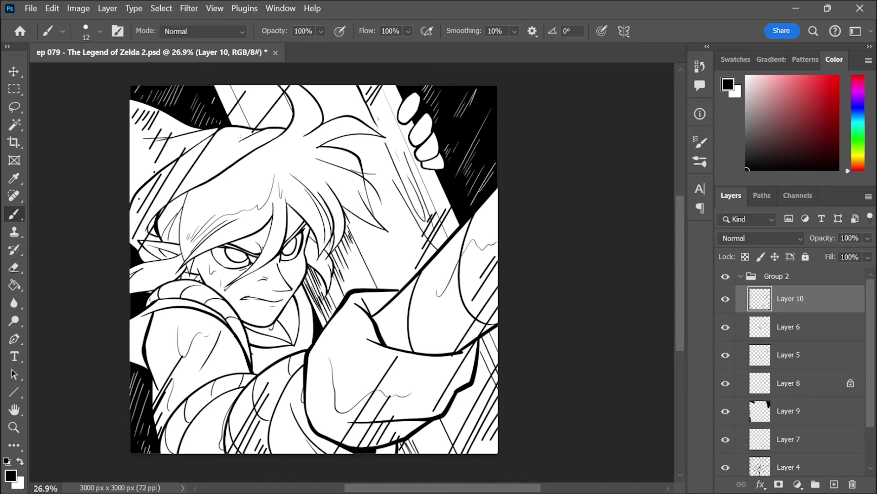
- Add a new layer directly above Layer 4 and save the document
key("ctrl+space")
left_click_drag(223, 254, 280, 257)
scroll(812, 448, "down", 2)
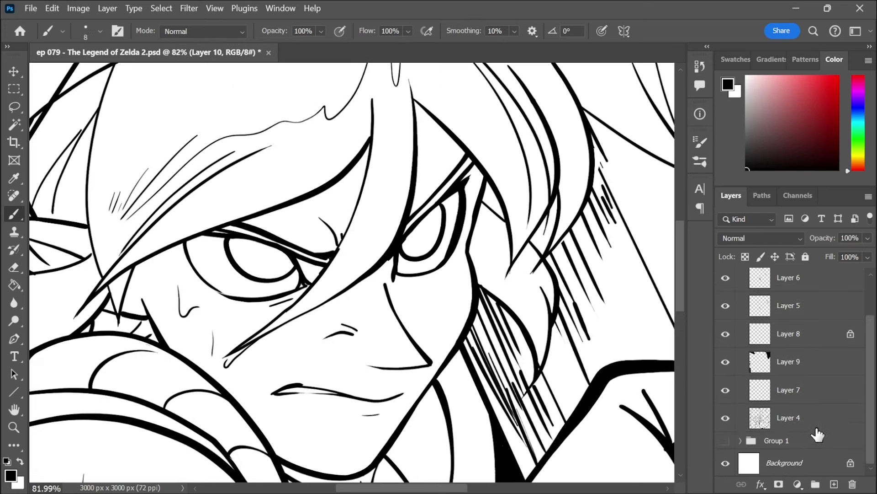
left_click(804, 417)
left_click(835, 486)
key("ctrl+space")
left_click_drag(625, 316, 559, 317)
key("ctrl+s")
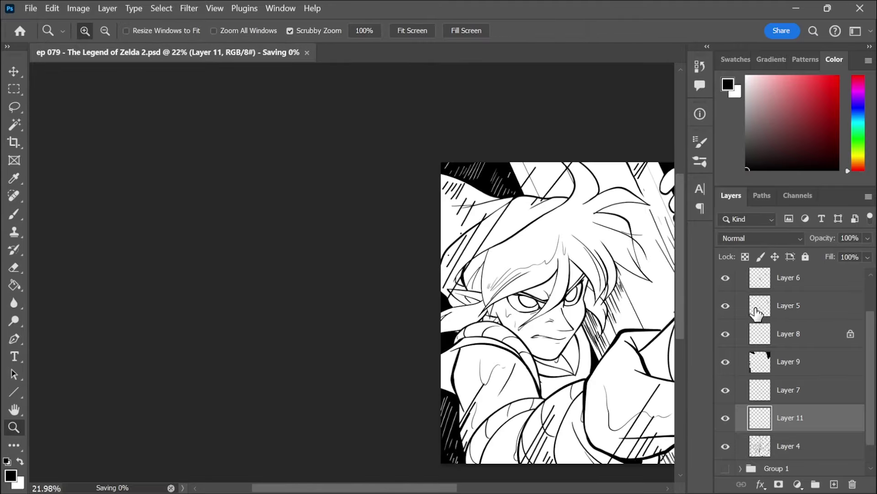
- Hide Layers 5 and 8 and toggle the other layers briefly to check what each contains
left_click_drag(730, 311, 732, 336)
left_click(729, 279)
left_click(725, 278)
left_click(726, 362)
left_click(726, 362)
left_click(725, 390)
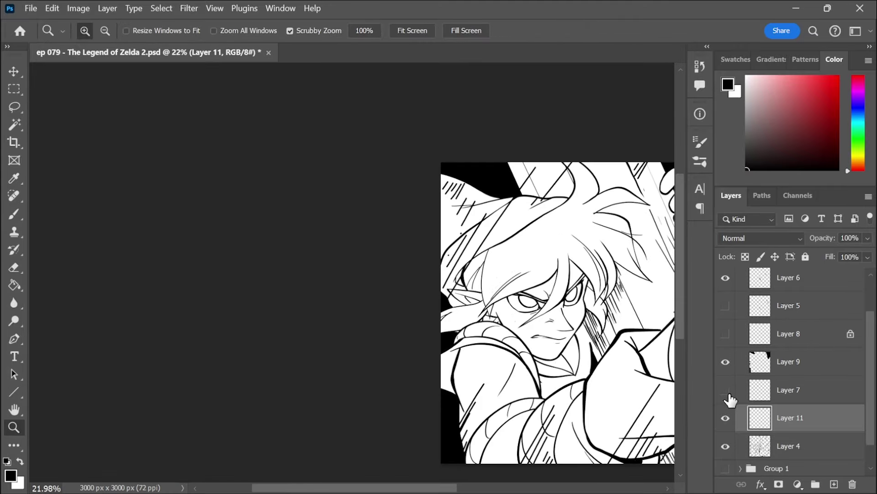
left_click(725, 390)
left_click(726, 417)
left_click(726, 418)
left_click(726, 446)
left_click(729, 448)
left_click(729, 364)
left_click(730, 363)
- Hide the streaks on Layer 10 and the contours on Layer 7, then save the document
key("space")
left_click_drag(630, 276, 504, 272)
left_click(729, 279)
left_click_drag(869, 344, 867, 312)
left_click(726, 325)
left_click(726, 297)
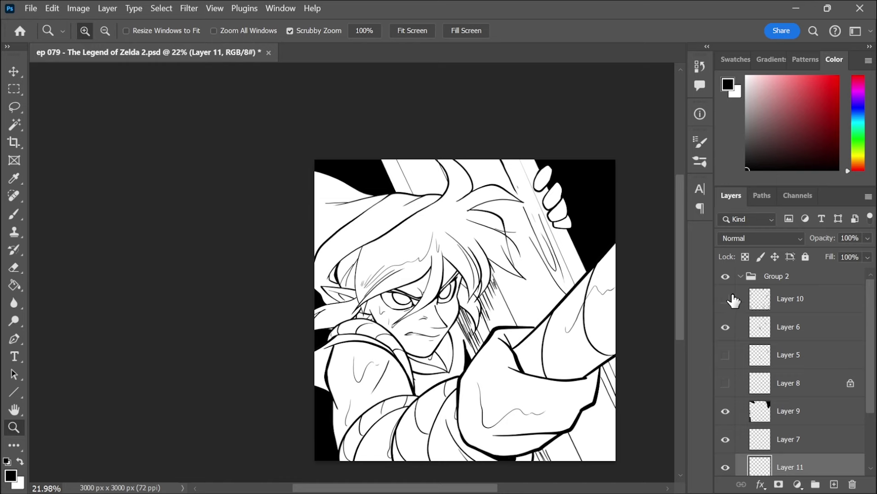
left_click_drag(869, 397, 869, 432)
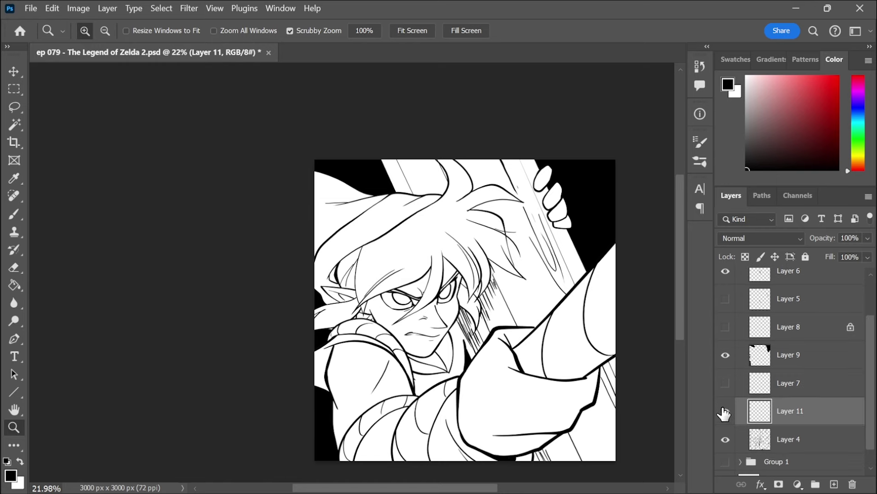
left_click(726, 414)
left_click(726, 415)
key("ctrl+s")
- Fill the shadow beneath the fringe and around both eyes with black on Layer 11
left_click_drag(421, 261, 480, 269)
mouse_move(342, 390)
left_mouse_down()
mouse_move(388, 386)
mouse_move(450, 361)
left_mouse_up()
key("ctrl+space")
left_click_drag(437, 353, 407, 351)
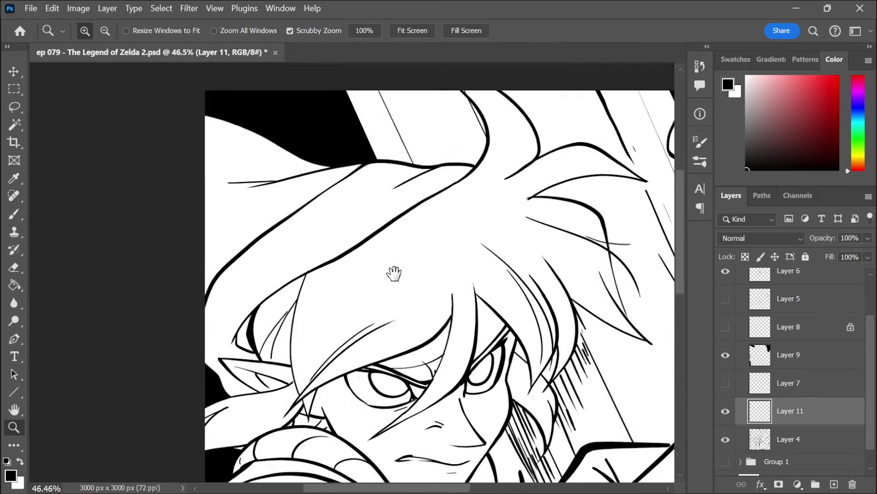
left_click_drag(394, 274, 364, 190)
left_click(13, 285)
left_click(386, 273)
left_click(13, 285)
left_click(486, 268)
left_click(14, 214)
left_click_drag(496, 206, 460, 132)
- Fill the gap between the cheek hair and scarf, and the shadow under the chin, with black
left_click(14, 284)
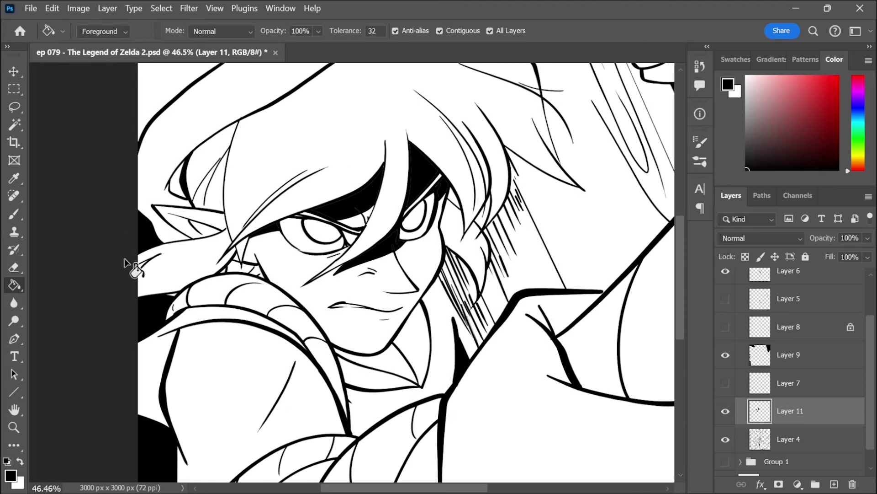
left_click(243, 268)
key("v")
key("b")
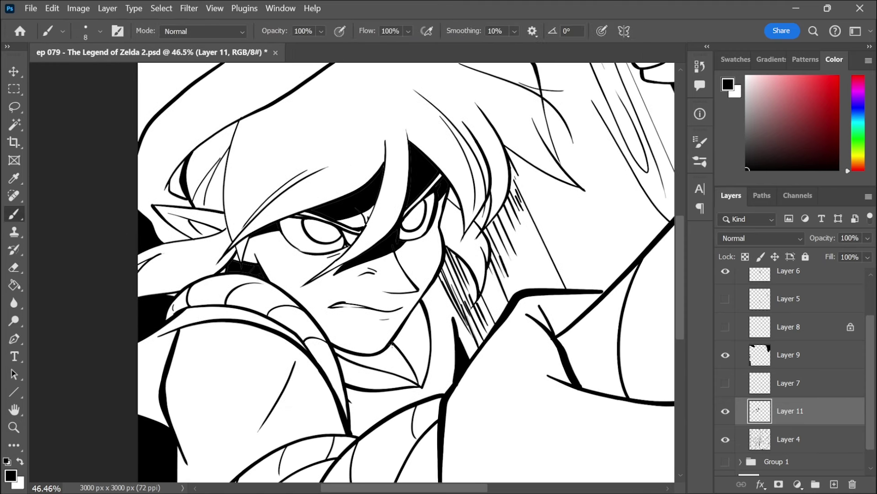
key("g")
left_click(389, 363)
key("b")
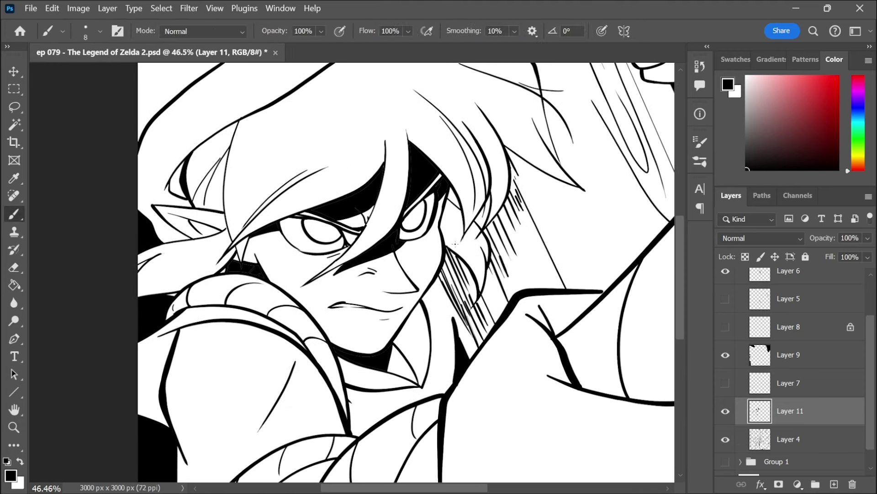
- Show Layer 5 again and fill the collar's inner shadow with black on Layer 11
left_click_drag(435, 296, 394, 214)
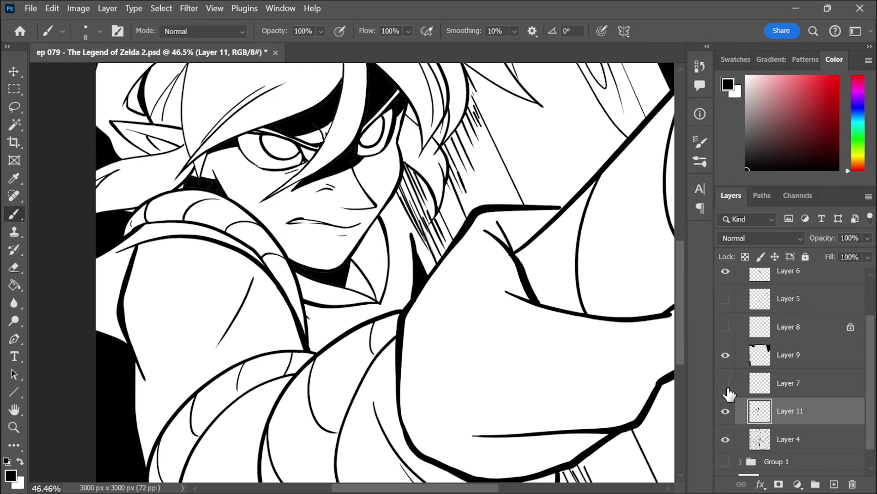
left_click(725, 299)
left_click(791, 306)
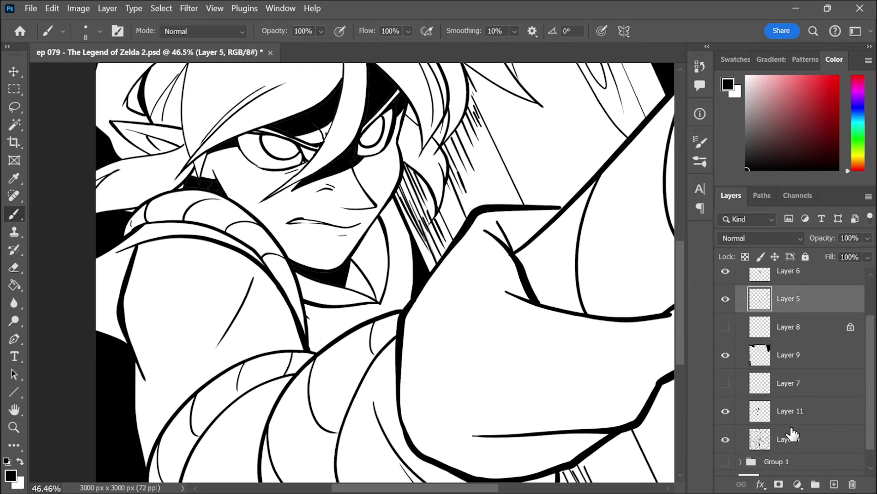
left_click(797, 414)
key("g")
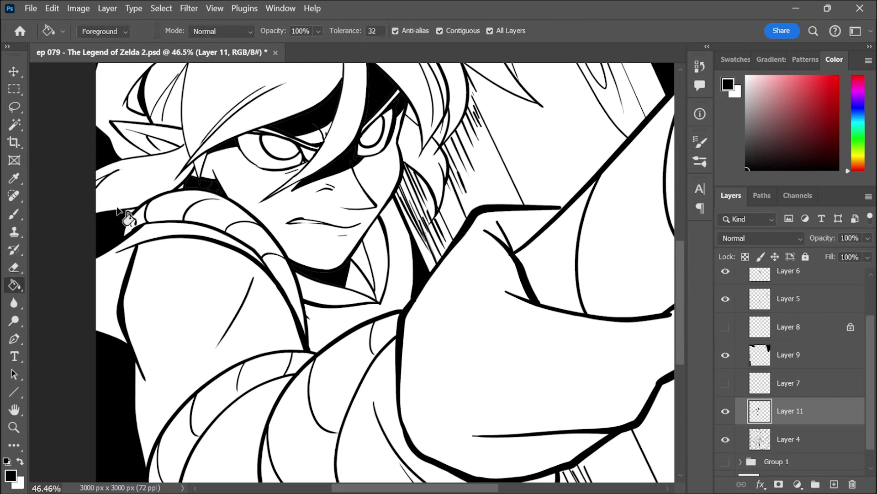
left_click(368, 274)
key("b")
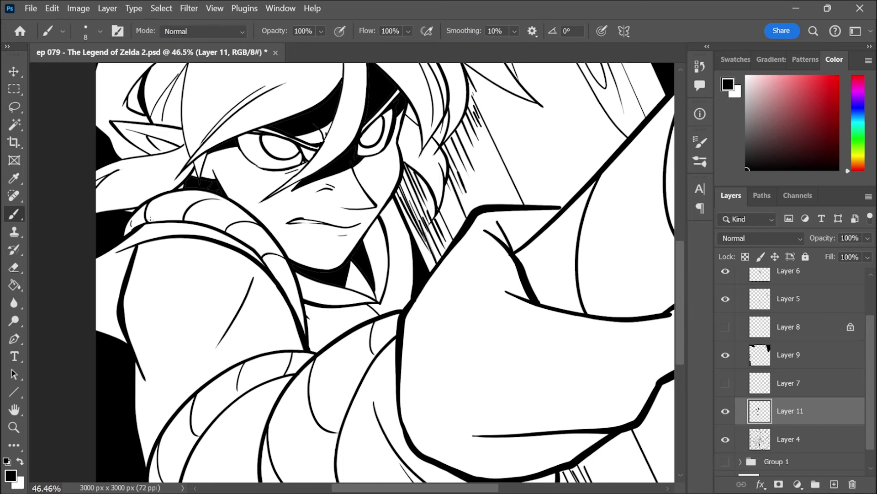
- Fill the chest area below the collar with black and erase a thin light line along the collar's edge
key("g")
left_click(356, 320)
key("b")
key("e")
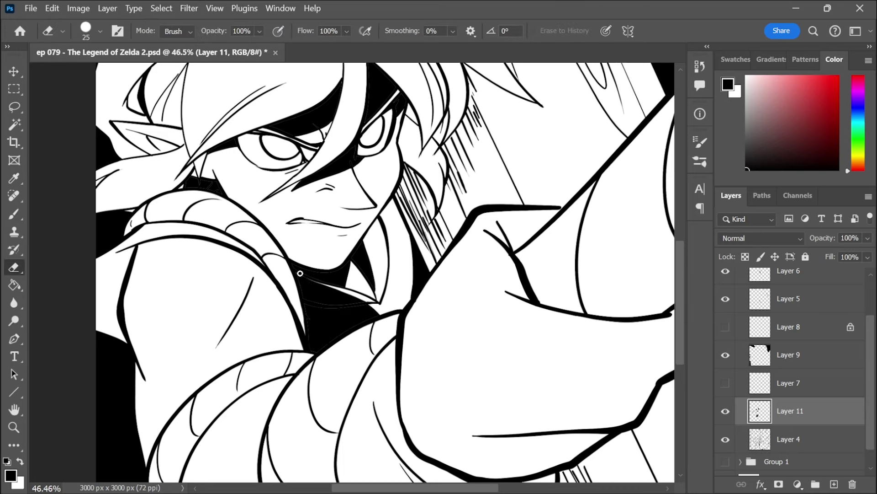
left_click_drag(301, 273, 336, 287)
key("b")
- Outline a shadow on the sleeve beneath the scarf's tip and fill it with black
left_click_drag(398, 145, 418, 93)
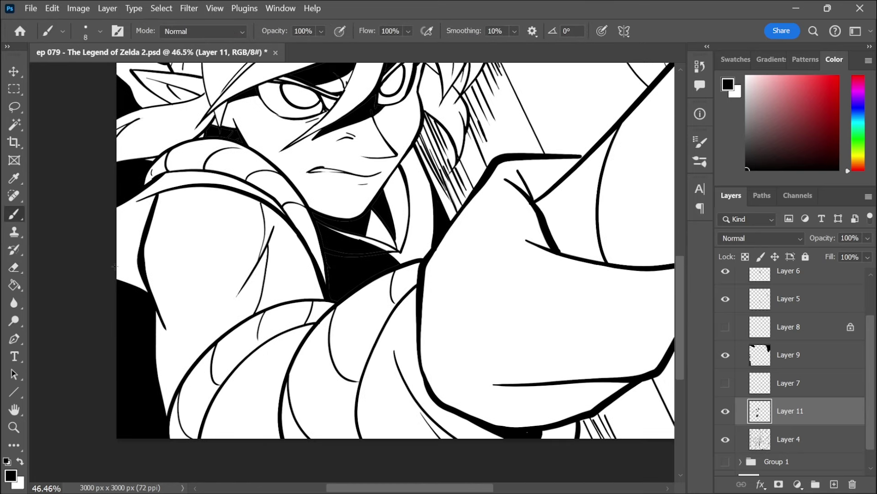
key("g")
left_click(292, 255)
key("b")
- Fill the shadow areas on the forearm wrap directly beneath the fist with black
left_click_drag(493, 233, 432, 168)
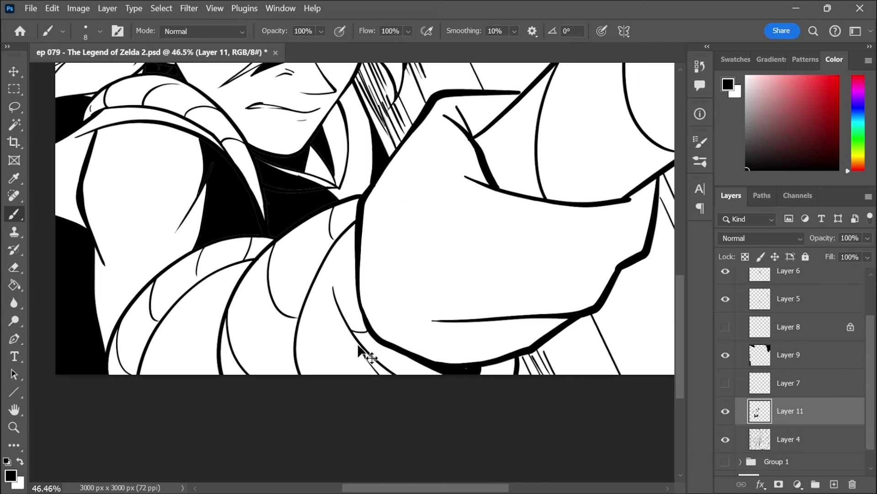
key("g")
left_click(389, 360)
left_click(364, 370)
left_click(381, 368)
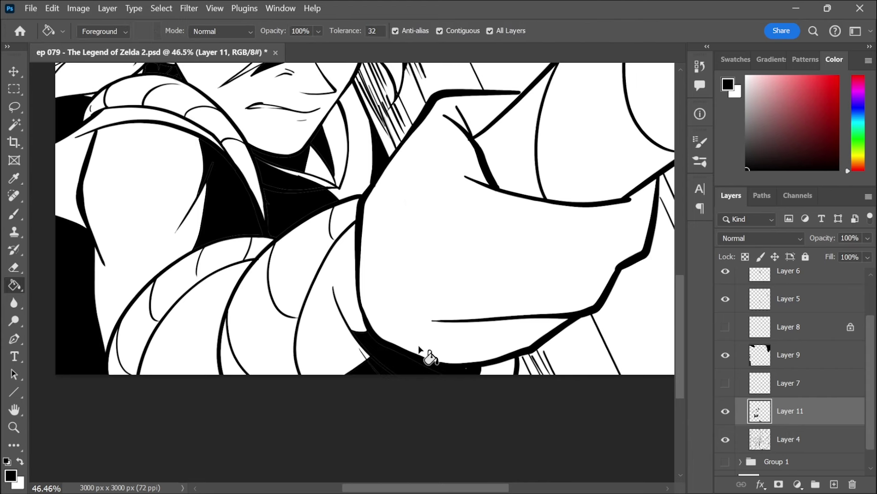
left_click_drag(493, 270, 459, 298)
left_click(465, 396)
- Ink curved shadow edges along two of the forearm wrap bands and fill the enclosed strips with black
key("b")
left_click_drag(280, 295, 297, 402)
key("g")
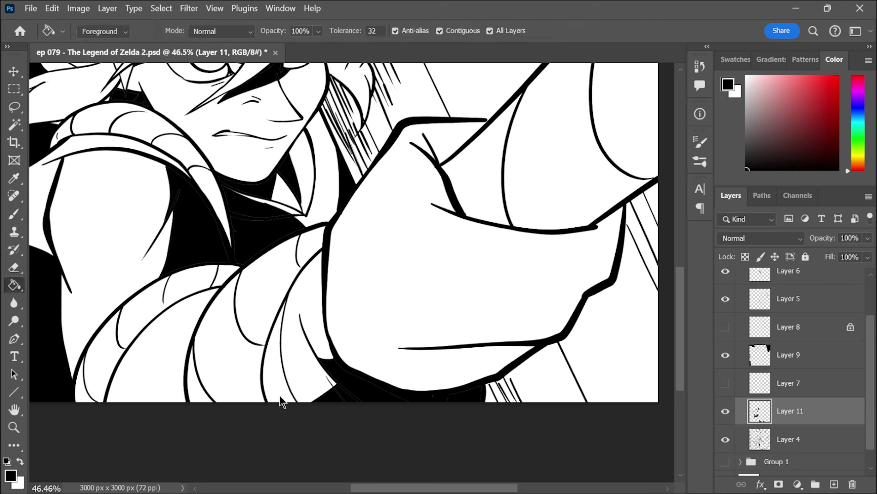
left_click(280, 401)
key("b")
left_click_drag(197, 294, 131, 403)
key("g")
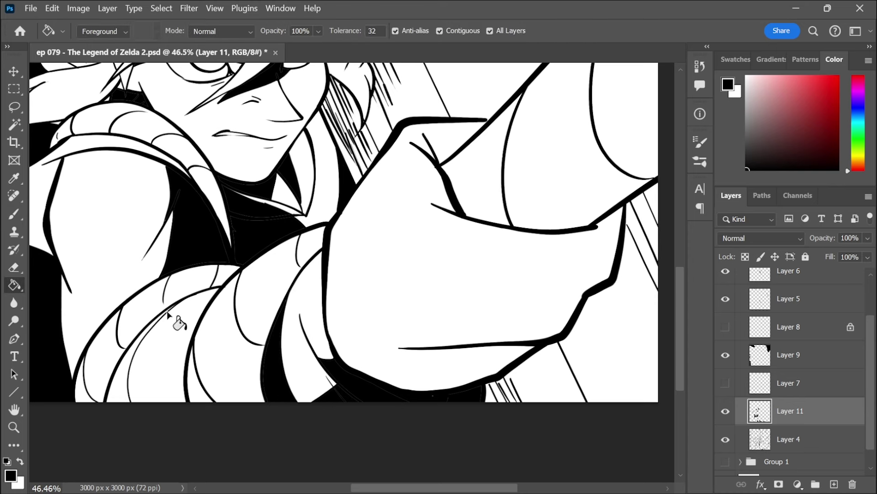
left_click(138, 340)
- Ink shadow edges across the lower ends of the forearm wrap bands and fill them with black
mouse_move(398, 245)
left_mouse_down()
mouse_move(413, 293)
mouse_move(445, 311)
left_mouse_up()
key("b")
left_click_drag(316, 286, 280, 297)
left_click_drag(244, 356, 276, 388)
left_click_drag(225, 395, 281, 398)
key("g")
left_click(252, 415)
key("b")
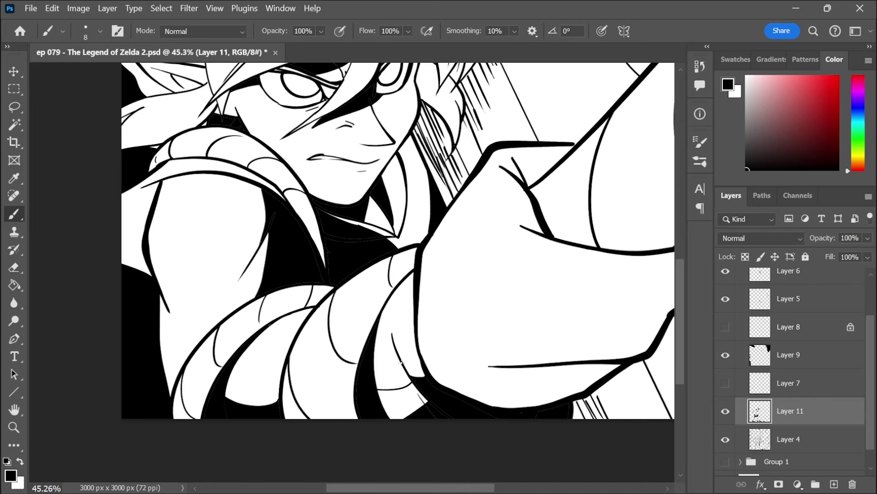
key("g")
left_click(410, 400)
- Fill the hair behind the far cheek and beside the far eye with black
key("b")
mouse_move(439, 224)
left_mouse_down()
mouse_move(434, 308)
mouse_move(399, 224)
left_mouse_up()
left_click_drag(466, 201, 391, 325)
key("z")
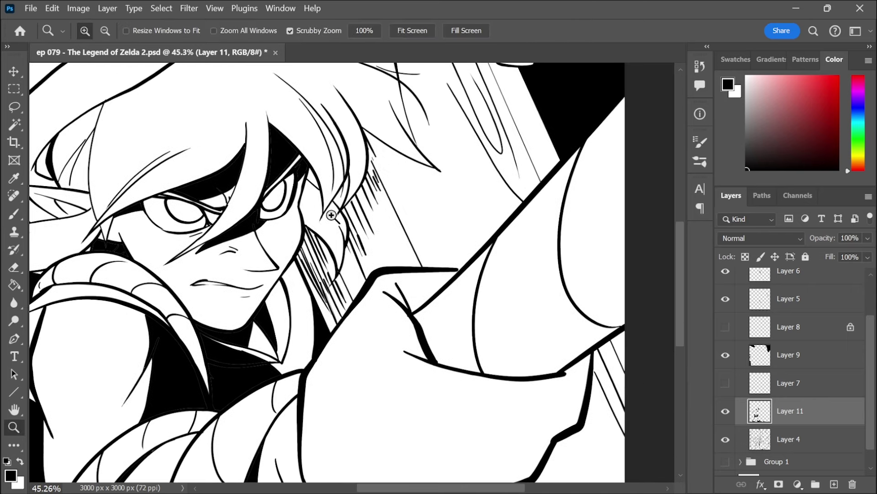
left_click_drag(332, 215, 353, 214)
left_click(18, 282)
left_click(322, 233)
left_click(309, 162)
mouse_move(315, 165)
left_mouse_down()
mouse_move(435, 270)
mouse_move(402, 250)
mouse_move(430, 230)
left_mouse_up()
- Ink a shadow contour on the hair below the cap's brim and fill the area above the ear with black
key("b")
key("z")
key("b")
key("z")
left_click_drag(312, 204, 331, 201)
key("b")
left_click_drag(321, 137, 207, 234)
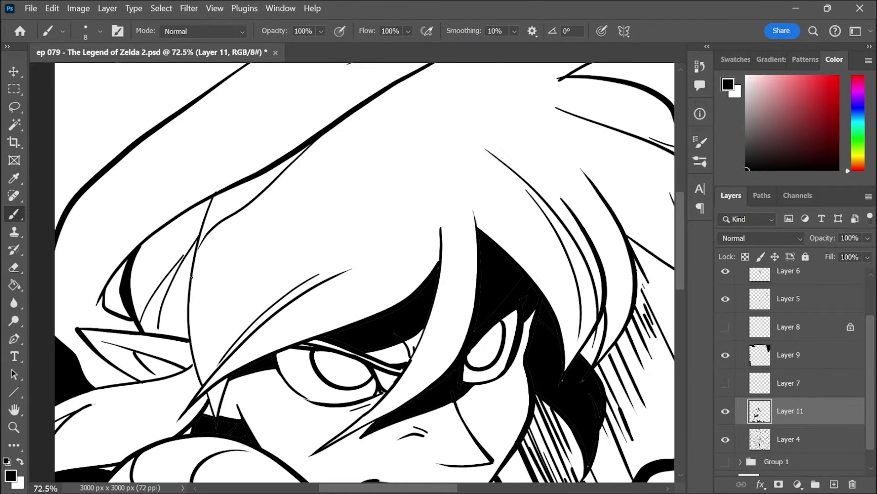
left_click(14, 285)
left_click(160, 256)
left_click(187, 276)
left_click(199, 247)
left_click(226, 211)
key("b")
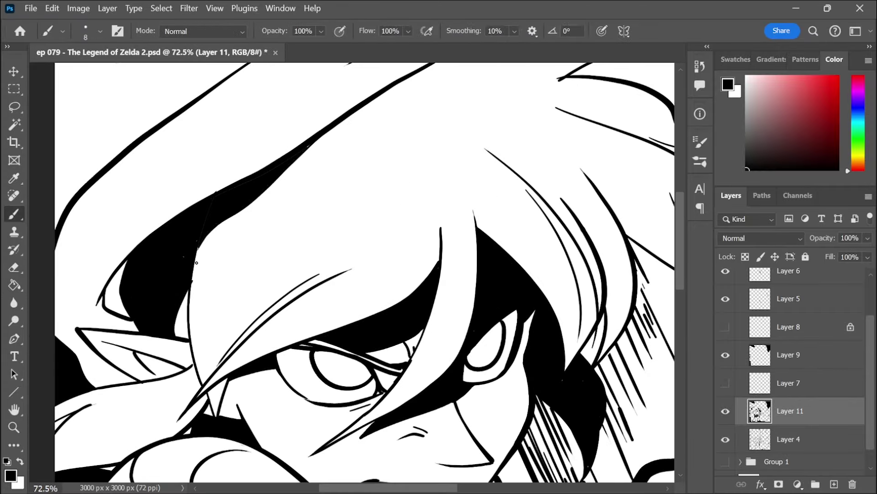
- Fill the remaining small gap inside the cap's rim above the pointed ear with black
key("e")
key("b")
mouse_move(342, 240)
left_mouse_down()
mouse_move(292, 163)
mouse_move(319, 173)
left_mouse_up()
key("z")
left_click_drag(301, 188, 285, 194)
left_click(15, 284)
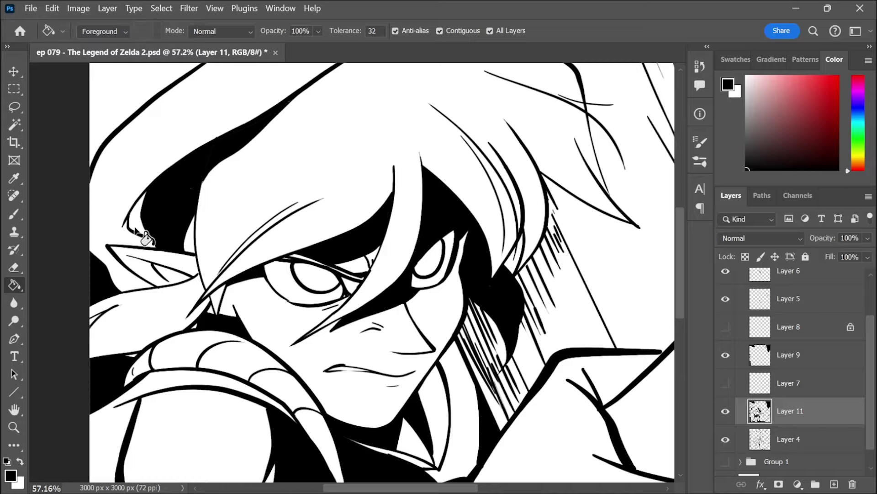
left_click(138, 223)
key("b")
- Shade the underside of the hair lock below the pointed ear by filling it with black
left_click_drag(537, 200, 489, 291)
key("z")
left_click_drag(509, 307, 492, 311)
key("b")
left_click_drag(533, 241, 482, 157)
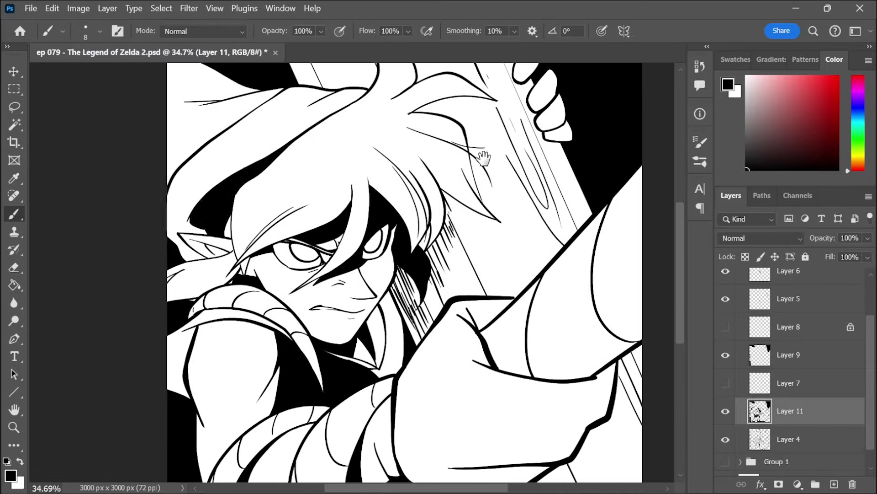
key("z")
mouse_move(237, 255)
left_mouse_down()
mouse_move(260, 248)
mouse_move(128, 341)
left_mouse_up()
key("b")
left_click(14, 285)
left_click(211, 303)
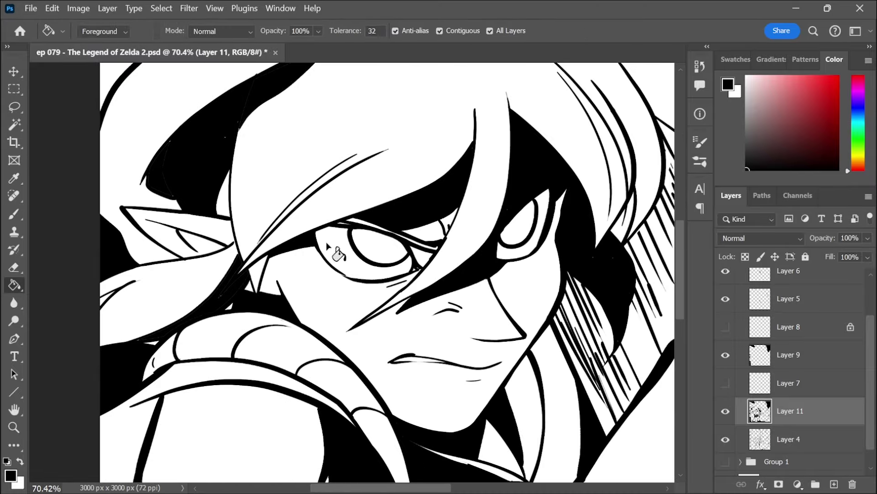
- Fill the shadow inside the fist where it grips the cylindrical form with black
key("z")
left_click_drag(483, 193, 466, 188)
key("b")
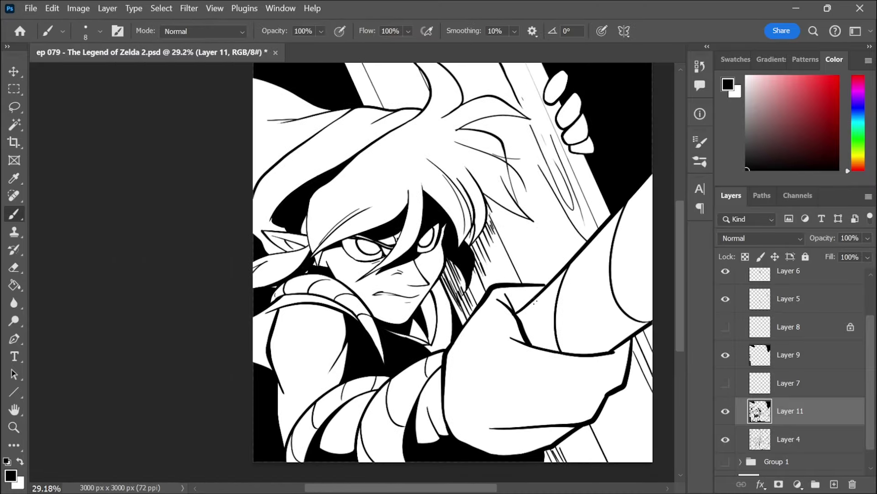
left_click(14, 285)
left_click(532, 337)
left_click(575, 354)
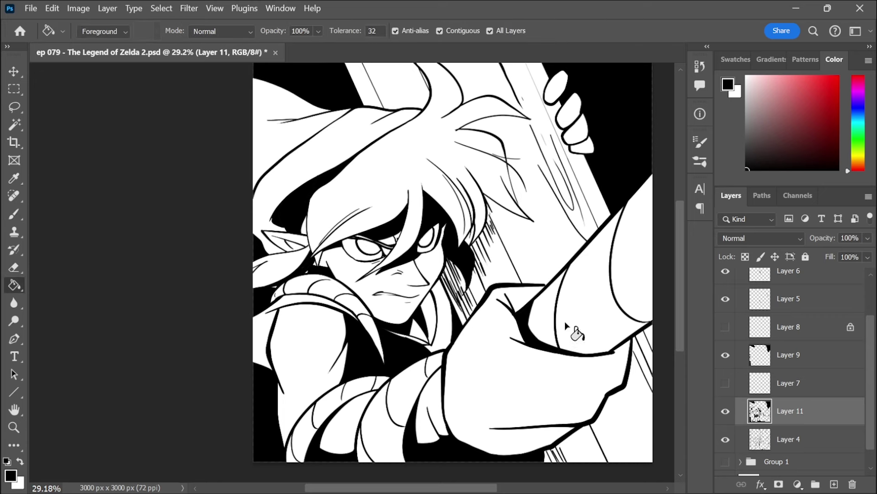
- Ink a shadow edge along the cylindrical form's underside and fill the strip below it with black
key("b")
left_click_drag(546, 343, 653, 274)
left_click(14, 285)
left_click(598, 334)
left_click(640, 304)
left_click(554, 345)
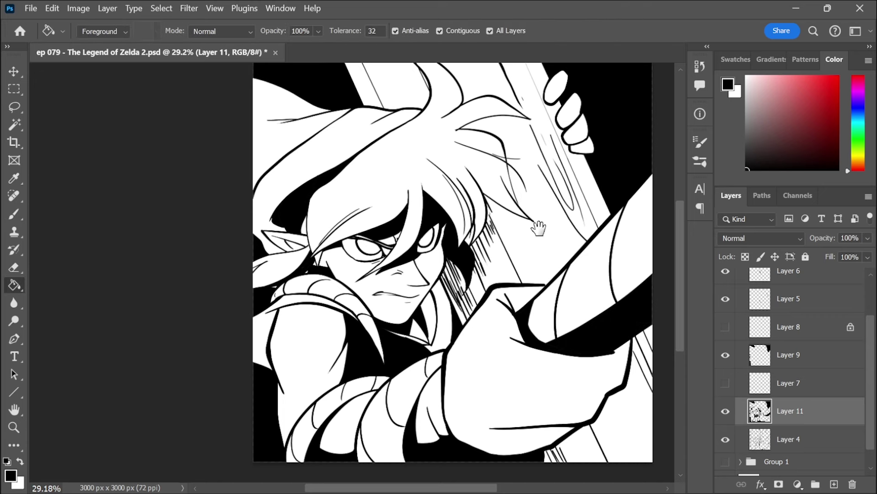
- Ink a shadow edge on the cheek beside the sideburn and fill the gap in front of the pointed ear with black
left_click_drag(539, 228, 479, 241)
key("z")
left_click_drag(270, 277, 320, 277)
key("b")
left_click_drag(268, 250, 277, 283)
left_click(19, 290)
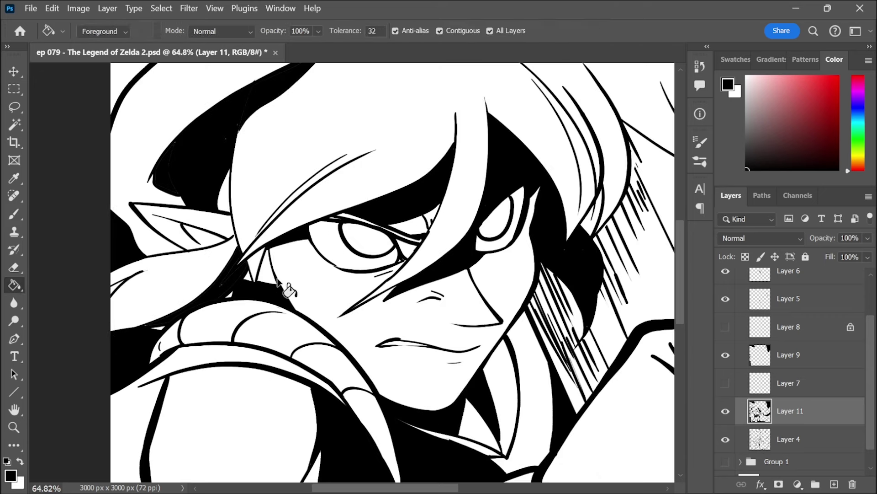
left_click(264, 281)
- Clear the selection and compare the drawing with and without the black shadows on Layer 11
key("z")
left_click_drag(398, 196, 327, 197)
scroll(465, 198, "up", 6)
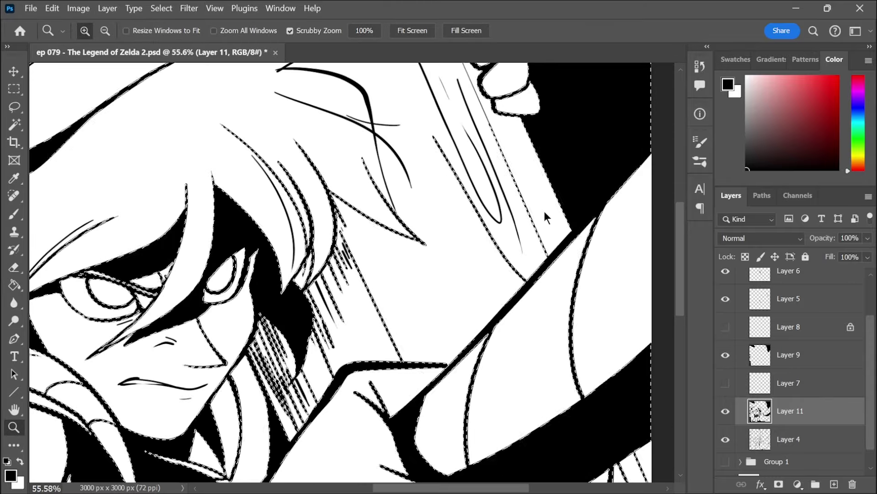
key("ctrl+d")
left_click(727, 411)
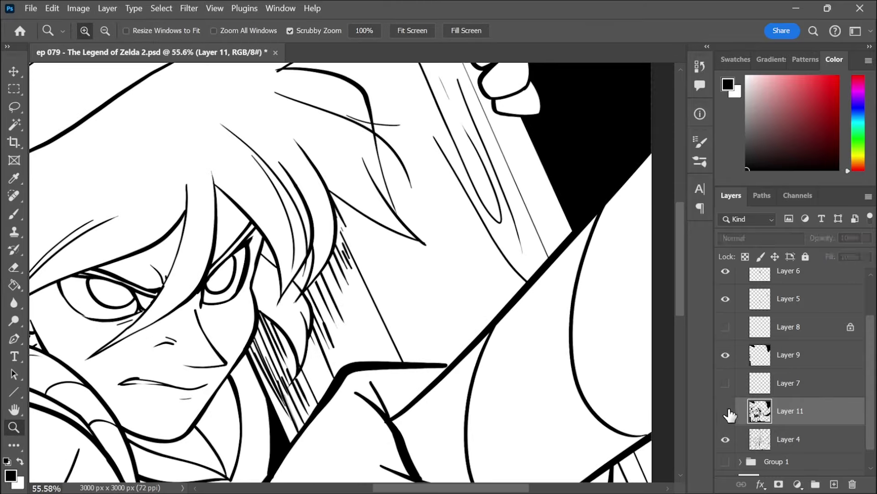
left_click(726, 412)
- Show Layers 7, 8 and 10 and reduce the opacity of Layer 11 to 84%
left_click(867, 238)
left_click_drag(851, 252, 840, 256)
key("ctrl+s")
left_click(726, 383)
left_click(726, 327)
left_click_drag(870, 352, 870, 316)
left_click(725, 299)
left_click_drag(555, 287, 485, 287)
left_click(868, 238)
mouse_move(853, 251)
left_mouse_down()
mouse_move(868, 253)
mouse_move(856, 255)
left_mouse_up()
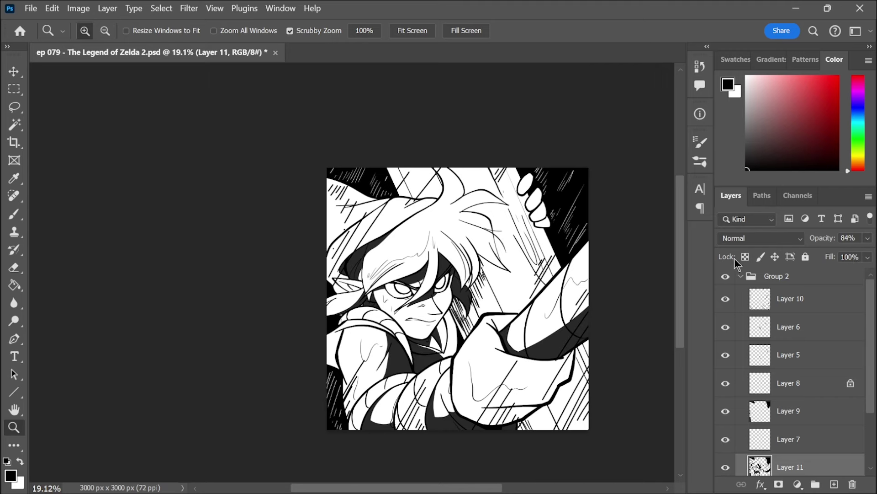
- Fill the shaded part of the collar beside the neck, next to the raised fist
mouse_move(430, 297)
left_mouse_down()
mouse_move(486, 290)
mouse_move(468, 290)
mouse_move(474, 312)
left_mouse_up()
key("b")
left_click(14, 286)
left_click(475, 356)
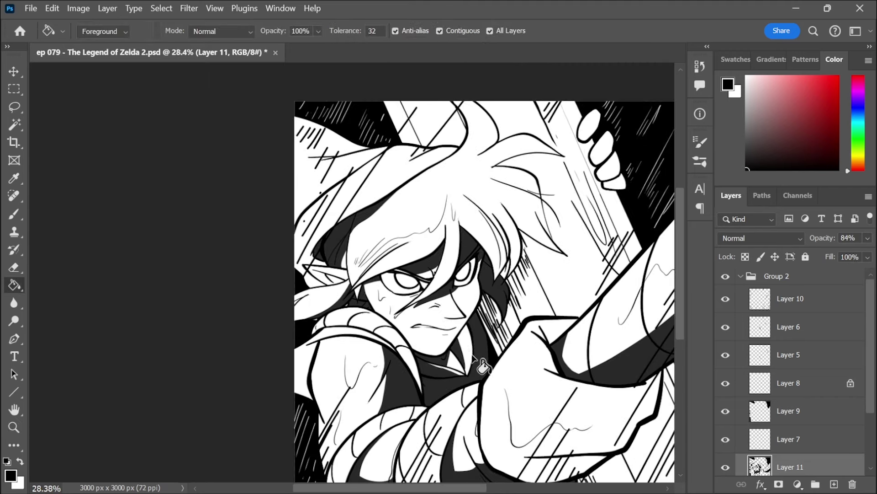
- On Layer 11, paint shadows under both upper eyelids and fill the brow area between the bangs and the nose
left_click_drag(503, 353, 458, 306)
key("z")
left_click_drag(392, 206, 418, 205)
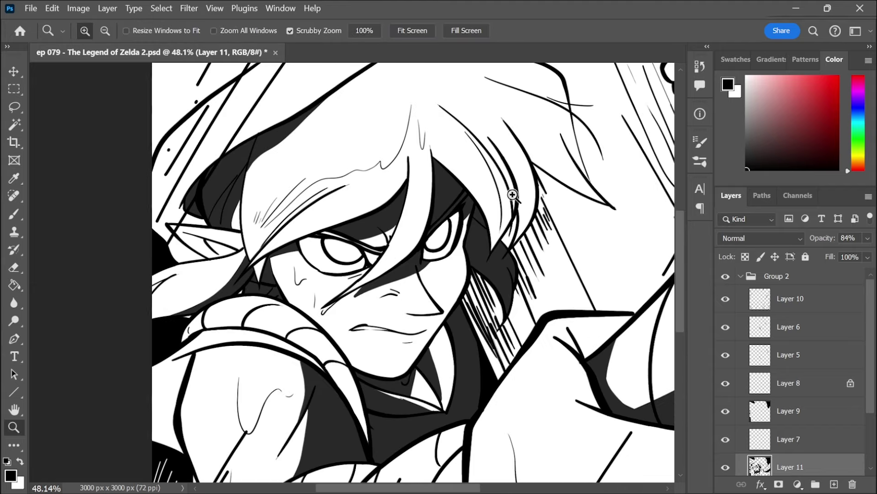
key("b")
scroll(816, 453, "down", 2)
left_click(816, 452)
key("z")
left_click_drag(339, 259, 370, 251)
key("b")
left_click(811, 419)
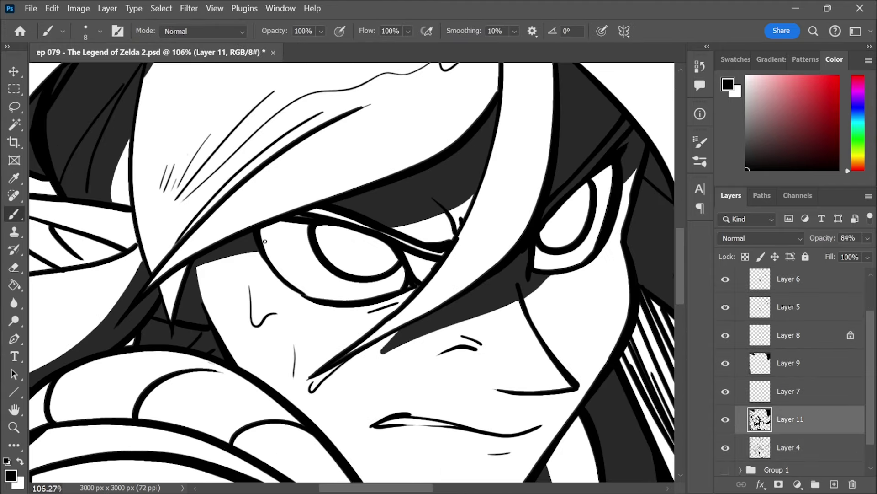
left_click_drag(264, 241, 393, 249)
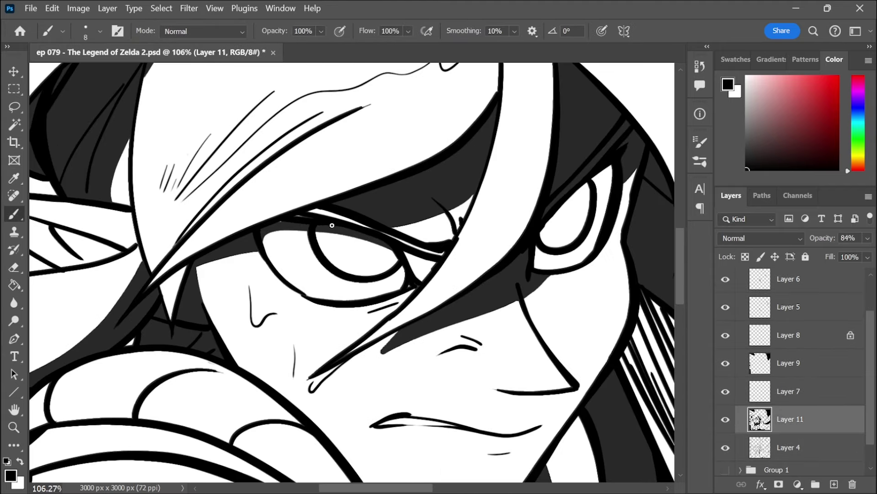
mouse_move(332, 223)
left_mouse_down()
mouse_move(448, 228)
mouse_move(461, 206)
left_mouse_up()
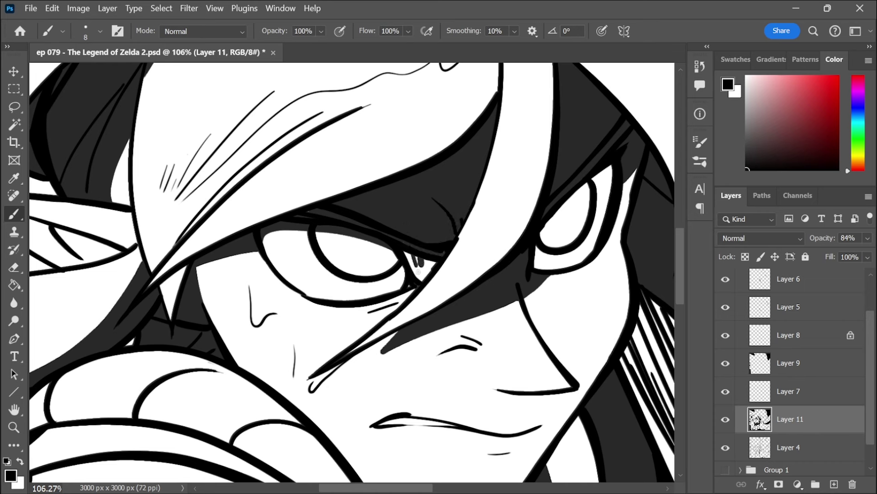
left_click_drag(612, 167, 573, 196)
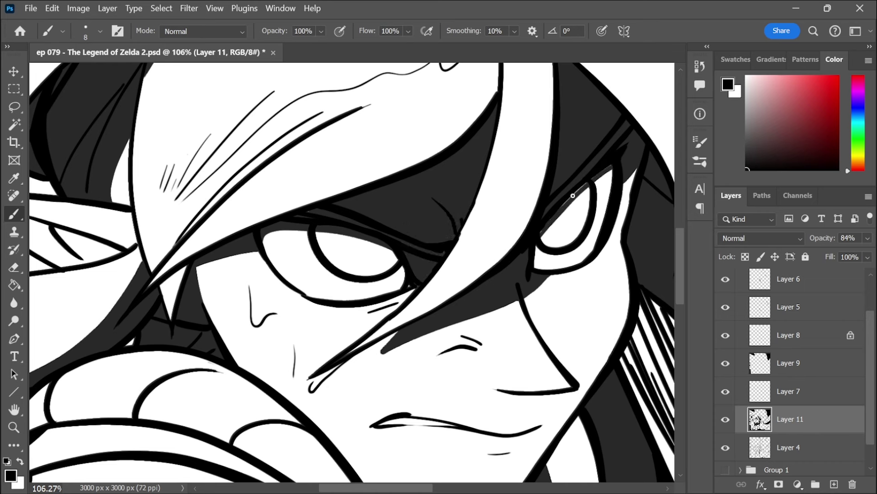
- On Layer 4, draw a small solid black pupil in each eye
left_click(766, 391)
left_click(726, 392)
left_click(726, 392)
left_click(763, 446)
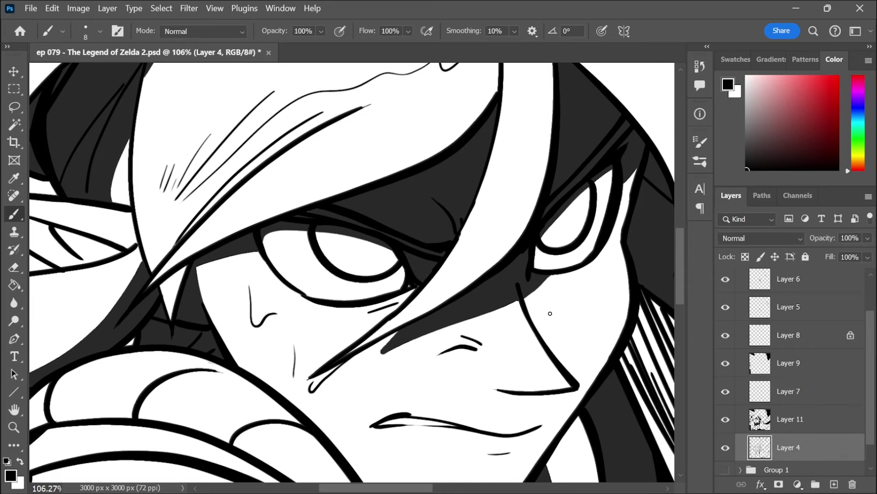
left_click_drag(351, 231, 369, 234)
key("z")
left_click_drag(571, 199, 494, 192)
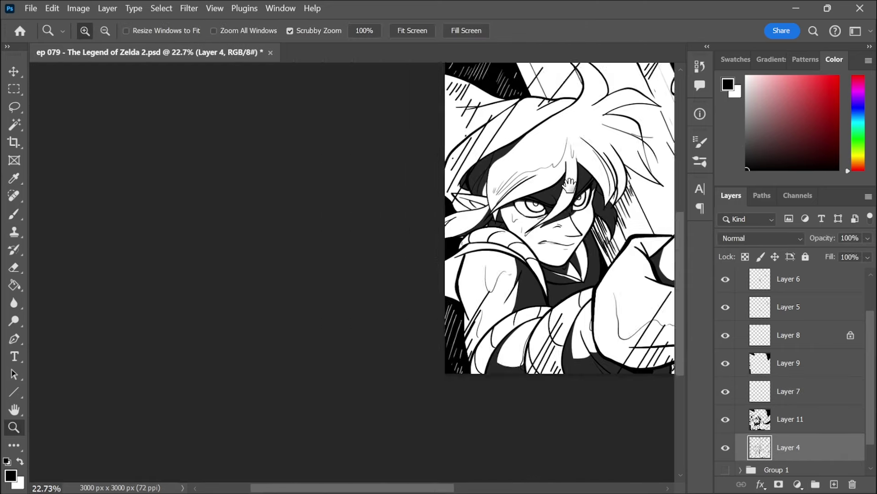
left_click_drag(403, 189, 463, 188)
key("ctrl+z")
key("ctrl+z")
key("z")
left_click_drag(414, 211, 439, 211)
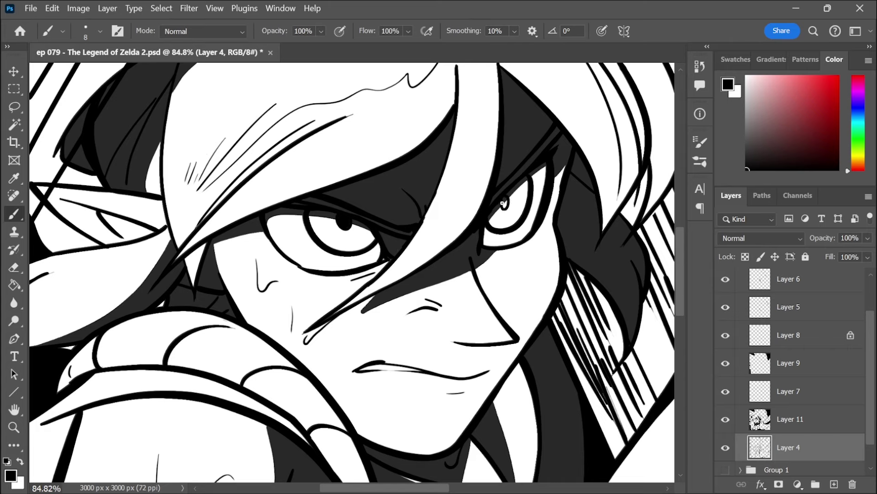
key("z")
left_click_drag(505, 209, 439, 209)
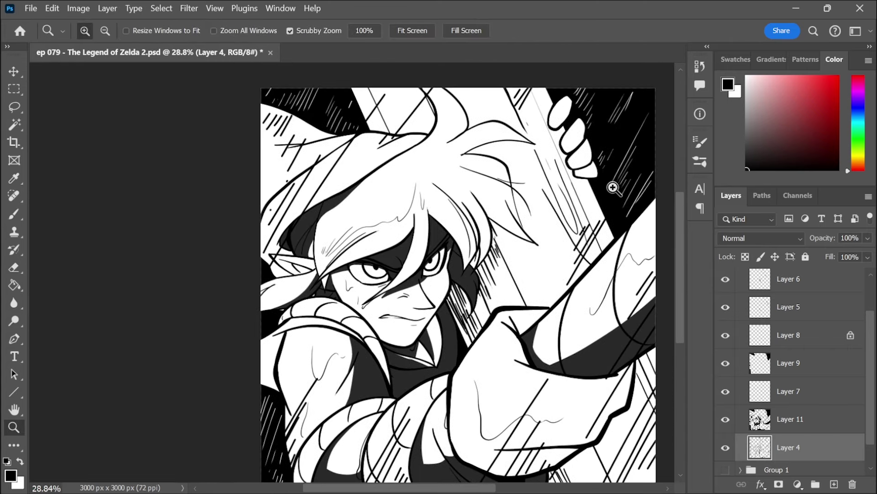
- Reduce the opacity of the shadows on Layer 11 to 45%
left_click(793, 419)
left_click_drag(832, 255, 834, 256)
left_click_drag(654, 376, 601, 319)
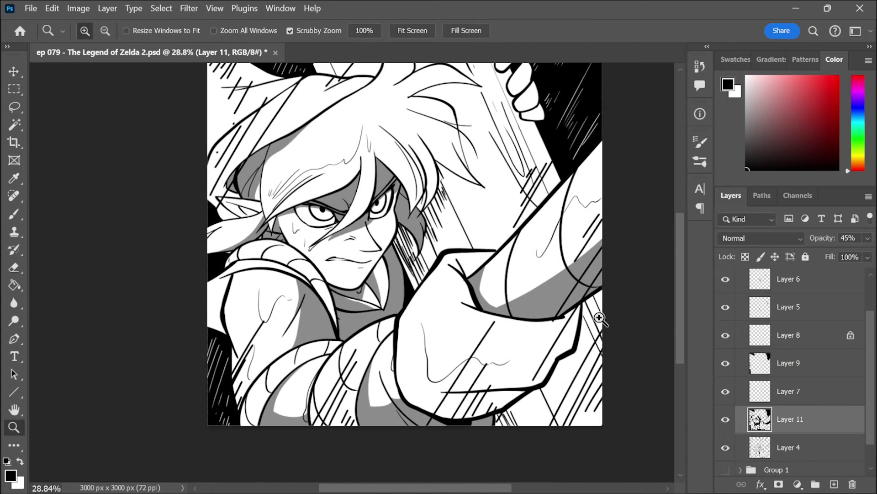
- Flip Group 1 and Group 2 together horizontally, making Group 1 visible for the flip and hiding it again
left_click_drag(871, 324, 871, 288)
left_click(741, 276)
left_click(772, 294, "shift")
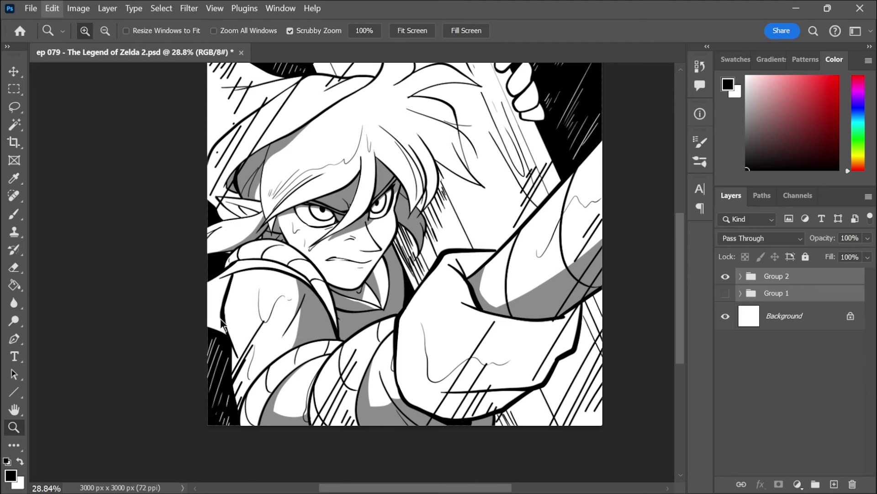
left_click(783, 317)
left_click(725, 293)
left_click(772, 293)
left_click(772, 277, "shift")
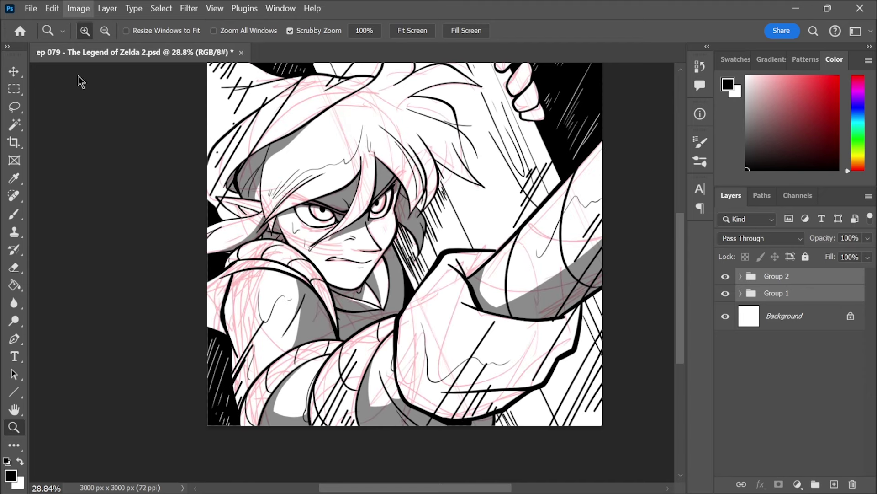
left_click(151, 328)
left_click(725, 293)
- Hide Layer 11 and erase the eye and brow nearer the pointed ear from Layer 4
left_click(740, 276)
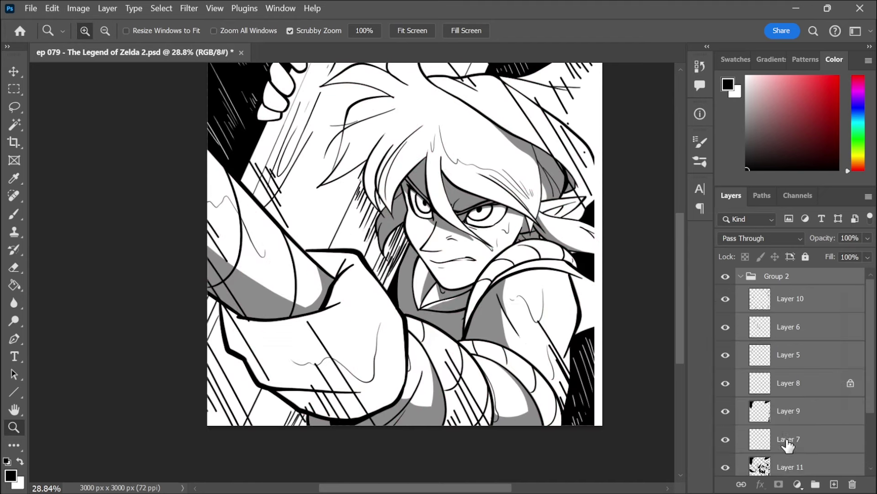
left_click(788, 464)
left_click_drag(870, 343, 869, 402)
left_click(788, 416)
left_click_drag(483, 228, 503, 227)
key("e")
key("z")
left_click_drag(467, 175, 478, 174)
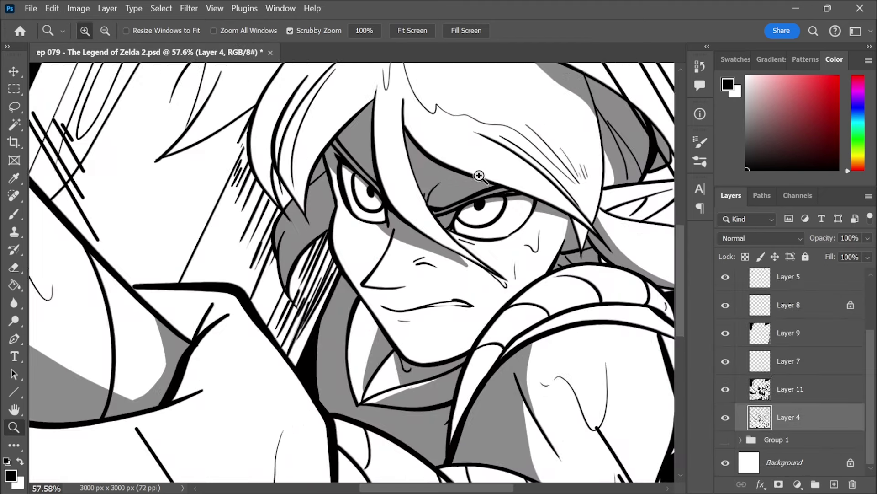
key("e")
left_click(725, 389)
mouse_move(454, 232)
left_mouse_down()
mouse_move(484, 233)
mouse_move(462, 203)
mouse_move(539, 218)
mouse_move(499, 194)
left_mouse_up()
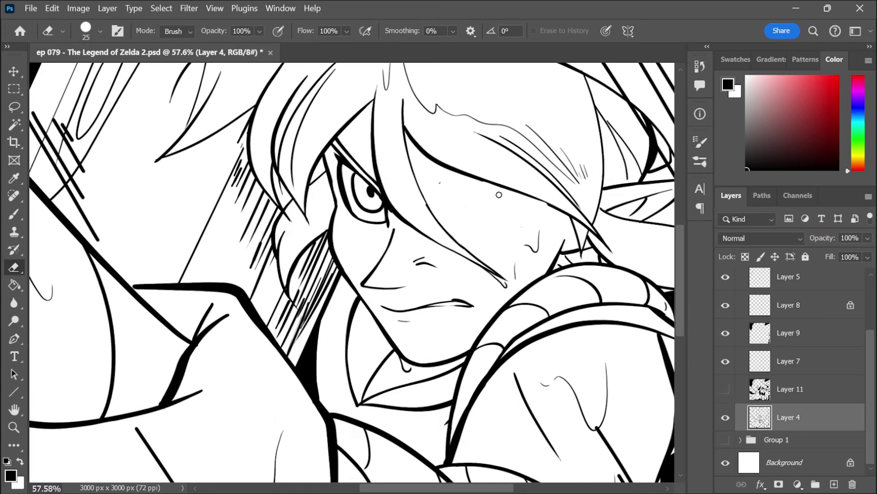
- Add a new layer above Layer 4 and erase the other eye and brow from Layer 4
key("b")
left_click(836, 485)
key("z")
mouse_move(485, 231)
left_mouse_down()
mouse_move(509, 231)
mouse_move(462, 178)
mouse_move(482, 190)
left_mouse_up()
key("e")
left_click(788, 445)
left_click_drag(395, 195, 395, 223)
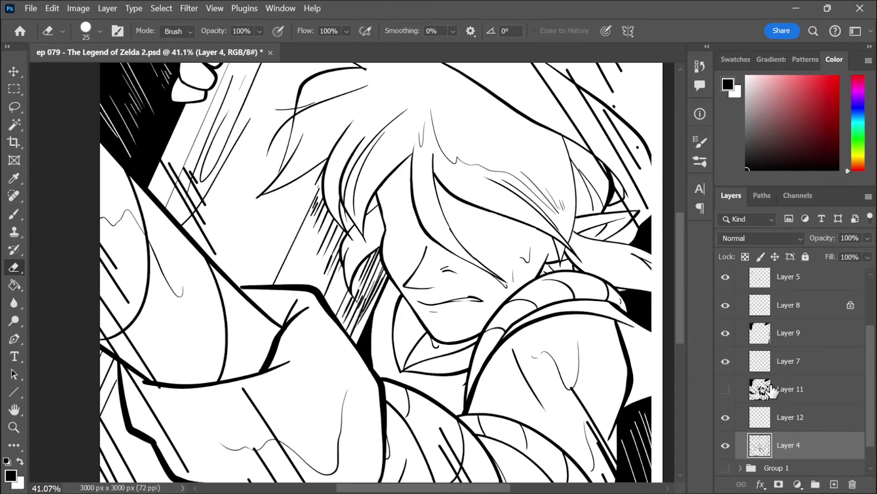
- On Layer 12, sketch new slanted brows and the outlines of both eyes
left_click(777, 416)
key("b")
left_click_drag(372, 178, 415, 215)
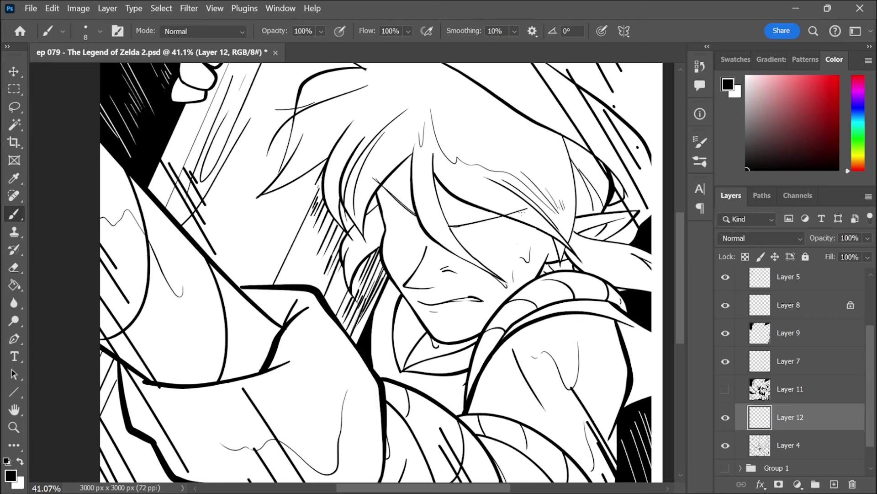
mouse_move(475, 223)
left_mouse_down()
mouse_move(460, 249)
mouse_move(514, 228)
left_mouse_up()
key("ctrl+z")
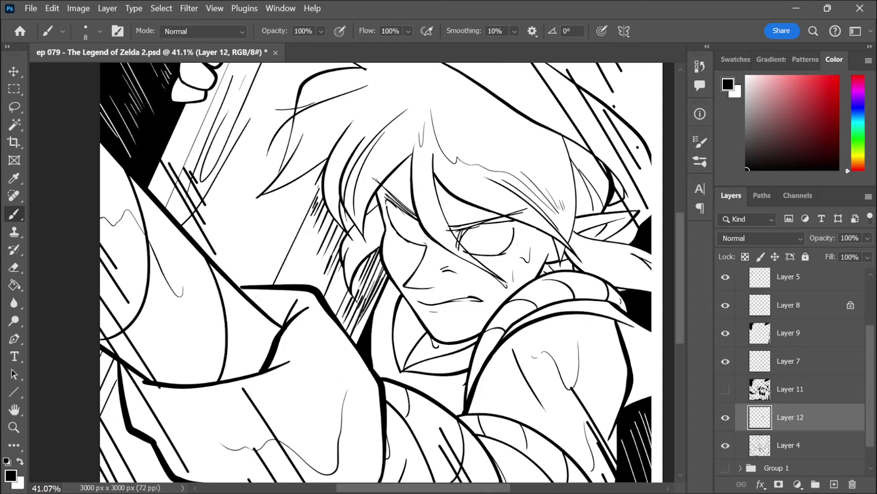
- Lasso the sketched eye nearer the pointed ear and adjust its size and placement with Free Transform
mouse_move(512, 184)
left_mouse_down()
mouse_move(446, 151)
mouse_move(483, 178)
left_mouse_up()
key("l")
left_click_drag(411, 182, 495, 190)
key("ctrl+t")
key("Return")
key("ctrl+d")
- Sketch a round iris in each eye on Layer 12, cleaning up stray marks with the Eraser
left_click_drag(417, 186, 473, 186)
key("b")
mouse_move(353, 183)
left_mouse_down()
mouse_move(368, 209)
mouse_move(383, 214)
left_mouse_up()
key("ctrl+z")
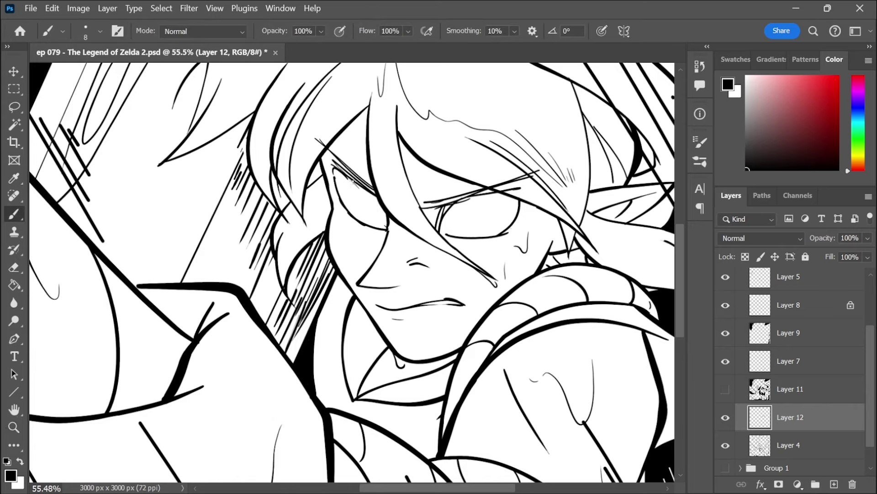
key("z")
scroll(490, 198, "down", 3)
scroll(490, 197, "up", 3)
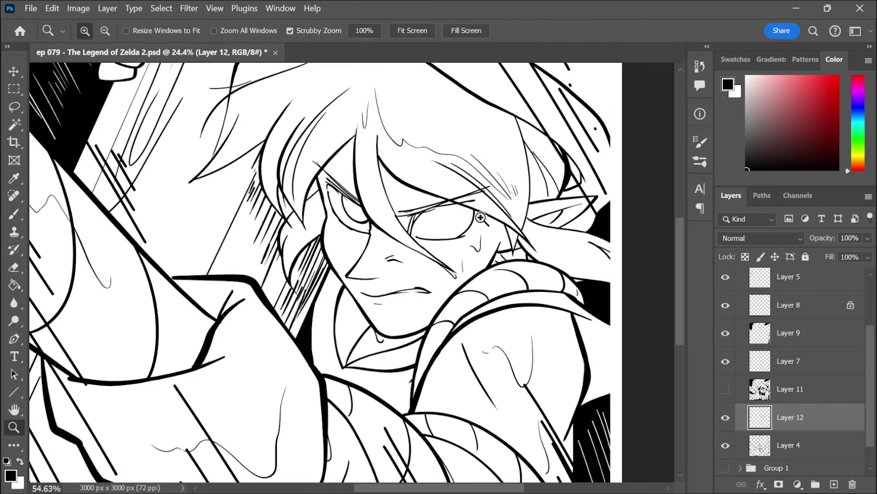
key("b")
key("e")
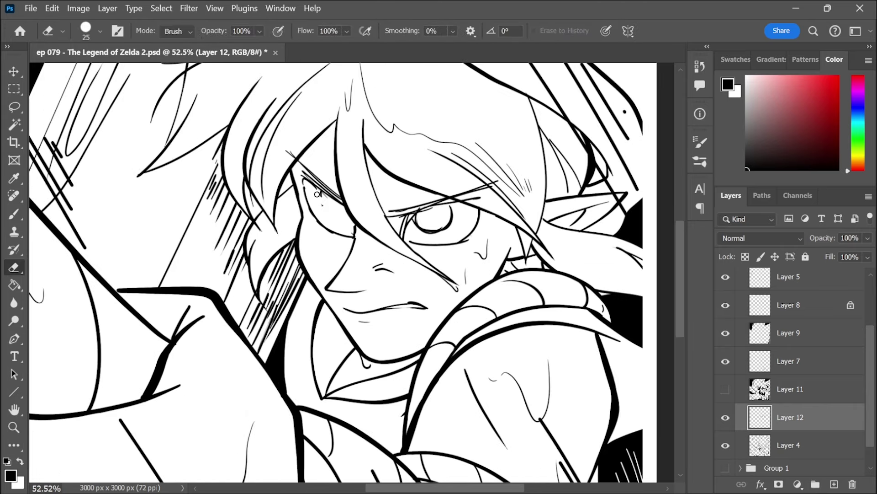
key("z")
scroll(408, 136, "down", 3)
scroll(392, 192, "down", 2)
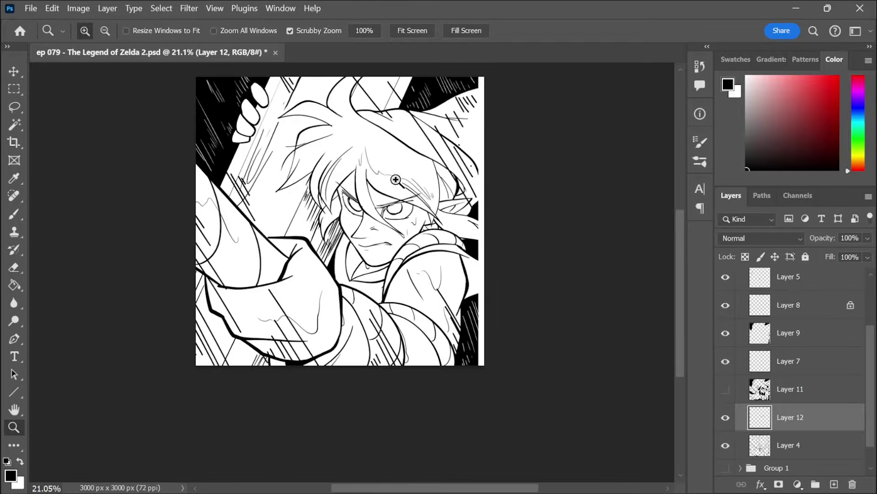
- Erase the old mouth from Layer 4 and sketch a new curved mouth line in its place
scroll(392, 192, "up", 3)
left_click(782, 446)
key("b")
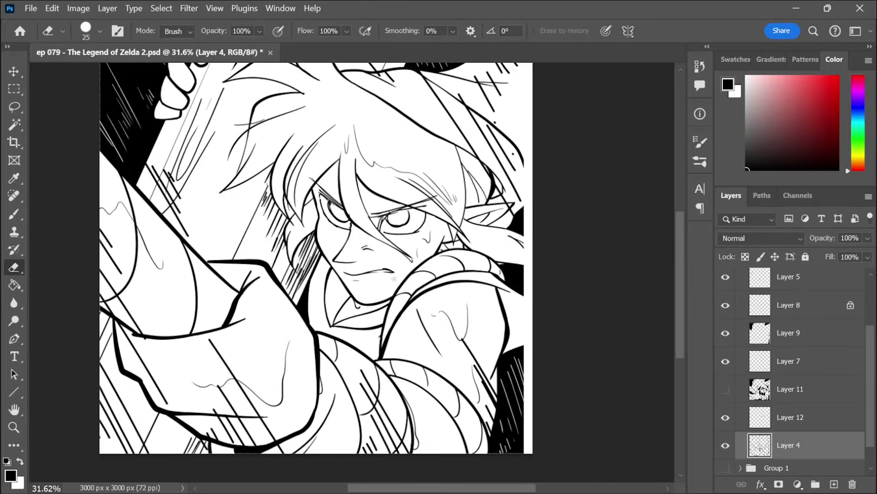
key("ctrl+space")
left_click_drag(459, 196, 465, 195)
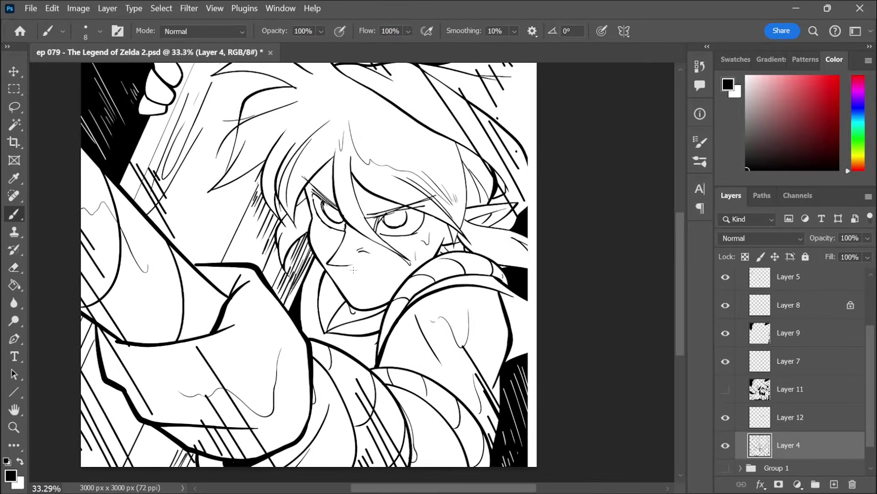
left_click_drag(347, 277, 394, 271)
- Fade the face sketch on Layer 12 by lowering its opacity and add a new layer directly above Layer 4
key("ctrl+space")
scroll(403, 252, "down", 2)
left_click(867, 238)
left_click_drag(866, 250, 824, 251)
left_click(834, 484)
- With a size 15 brush, ink the brow on the far side of the face as two slanted lines on Layer 13
left_click_drag(382, 218, 503, 218)
left_click(100, 31)
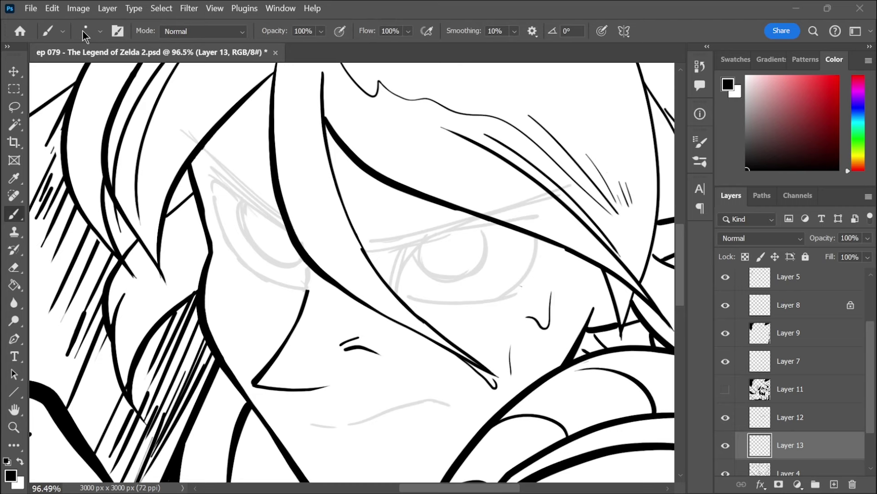
left_click(128, 49)
mouse_move(204, 149)
left_mouse_down()
mouse_move(288, 219)
mouse_move(288, 234)
left_mouse_up()
key("ctrl+z")
key("space")
left_click_drag(395, 194, 296, 203)
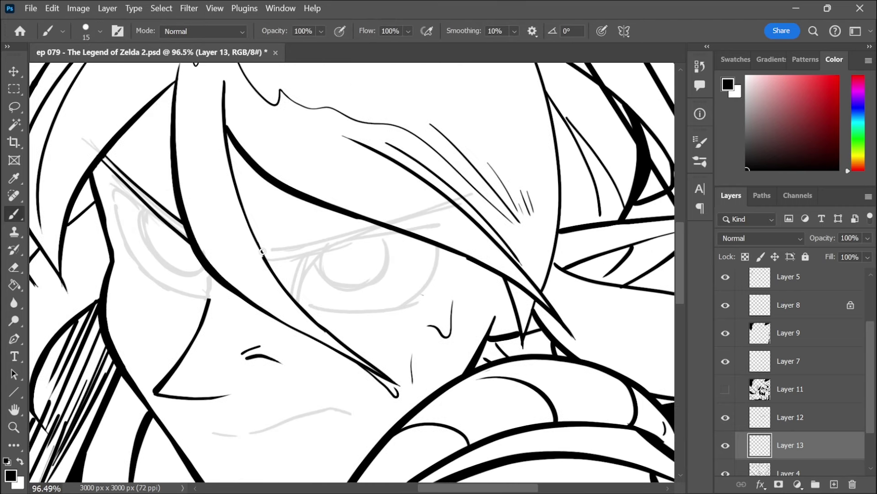
- Ink the brow nearer the pointed ear as two curved lines running between the hair strands
key("ctrl+z")
mouse_move(261, 247)
left_mouse_down()
mouse_move(375, 223)
mouse_move(362, 231)
mouse_move(371, 231)
left_mouse_up()
left_click_drag(251, 233, 273, 272)
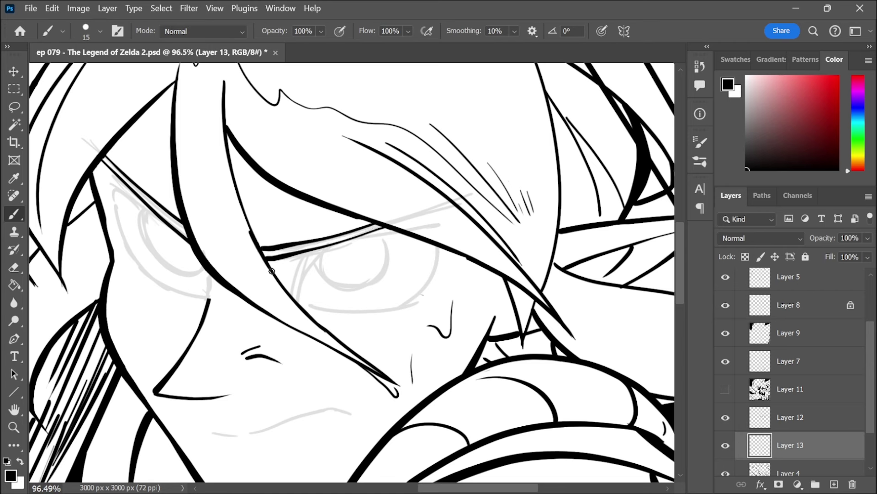
key("ctrl+z")
- Ink the outline of the far eye from the brow's outer end down to the bridge of the nose
left_click_drag(106, 184, 189, 240)
key("ctrl+z")
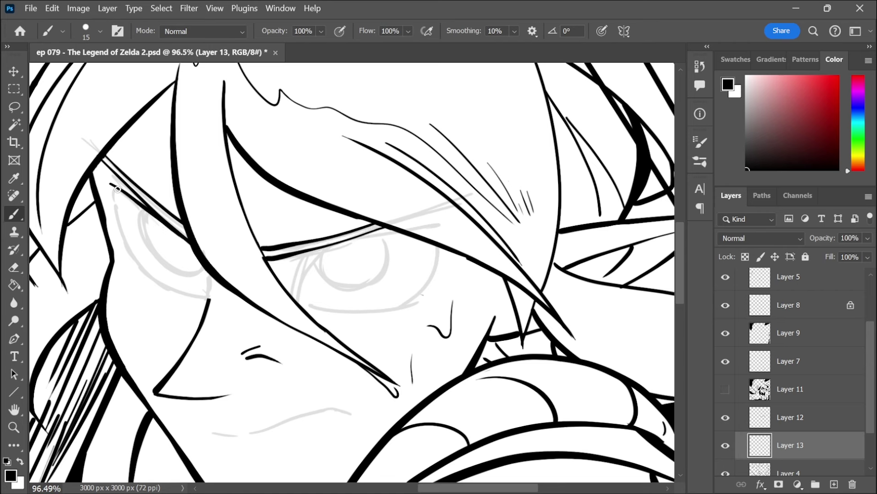
left_click_drag(114, 186, 145, 267)
key("ctrl+z")
mouse_move(111, 186)
left_mouse_down()
mouse_move(169, 289)
mouse_move(150, 274)
left_mouse_up()
key("ctrl+z")
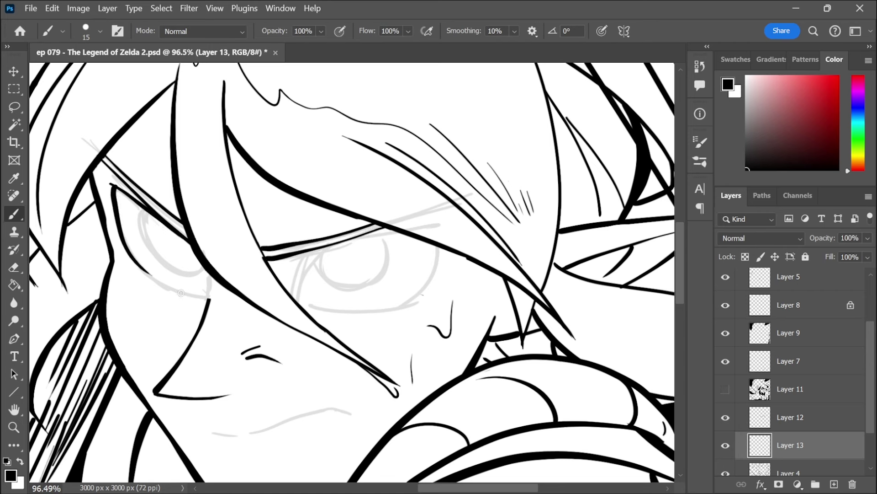
key("ctrl+z")
key("ctrl+z")
mouse_move(114, 191)
left_mouse_down()
mouse_move(157, 277)
mouse_move(210, 298)
left_mouse_up()
key("ctrl+z")
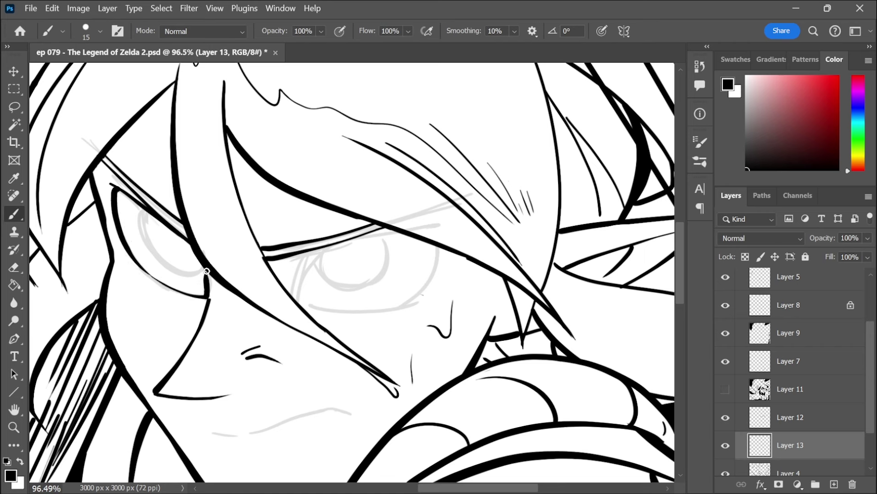
- Ink the inner corner and the lower eyelid of the eye nearer the pointed ear
mouse_move(308, 249)
left_mouse_down()
mouse_move(293, 297)
mouse_move(321, 247)
mouse_move(253, 242)
mouse_move(186, 277)
left_mouse_up()
key("ctrl+z")
key("ctrl+z")
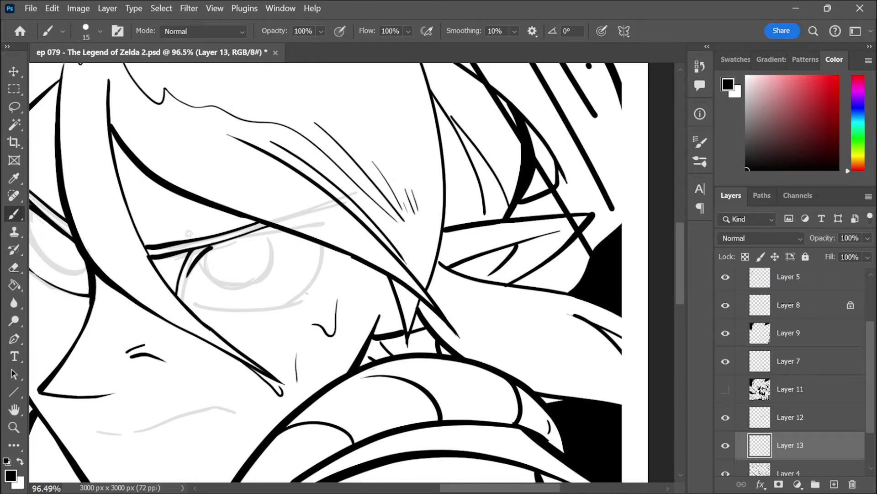
mouse_move(216, 245)
left_mouse_down()
mouse_move(192, 266)
mouse_move(181, 301)
mouse_move(303, 296)
left_mouse_up()
key("ctrl+z")
key("ctrl+z")
key("ctrl+z")
left_click_drag(192, 304, 299, 300)
scroll(300, 299, "left", 6)
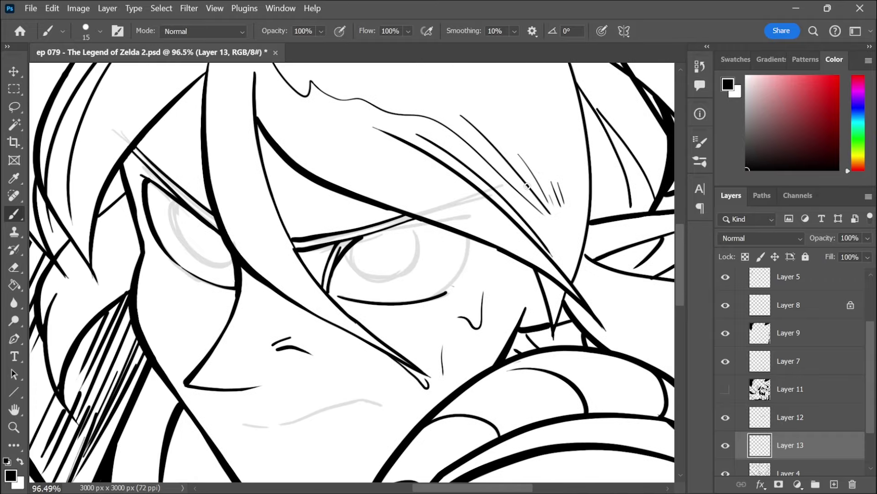